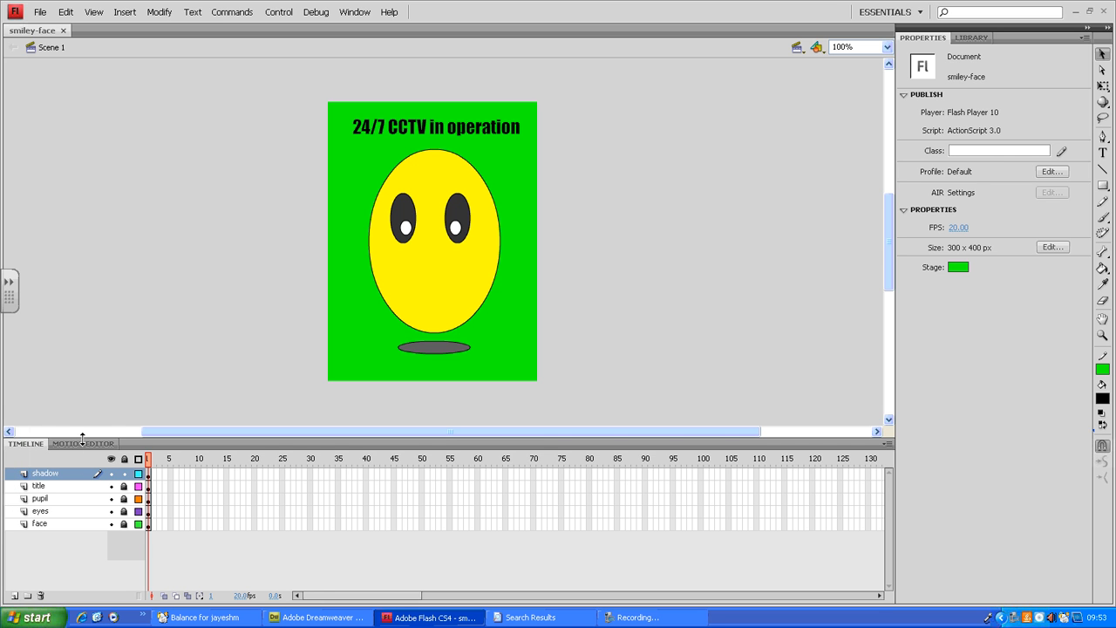
# - Enlarge the timeline and go through the face, eyes, pupil, title and shadow layers one by one
pyautogui.moveTo(87, 431); pyautogui.dragTo(93, 422)
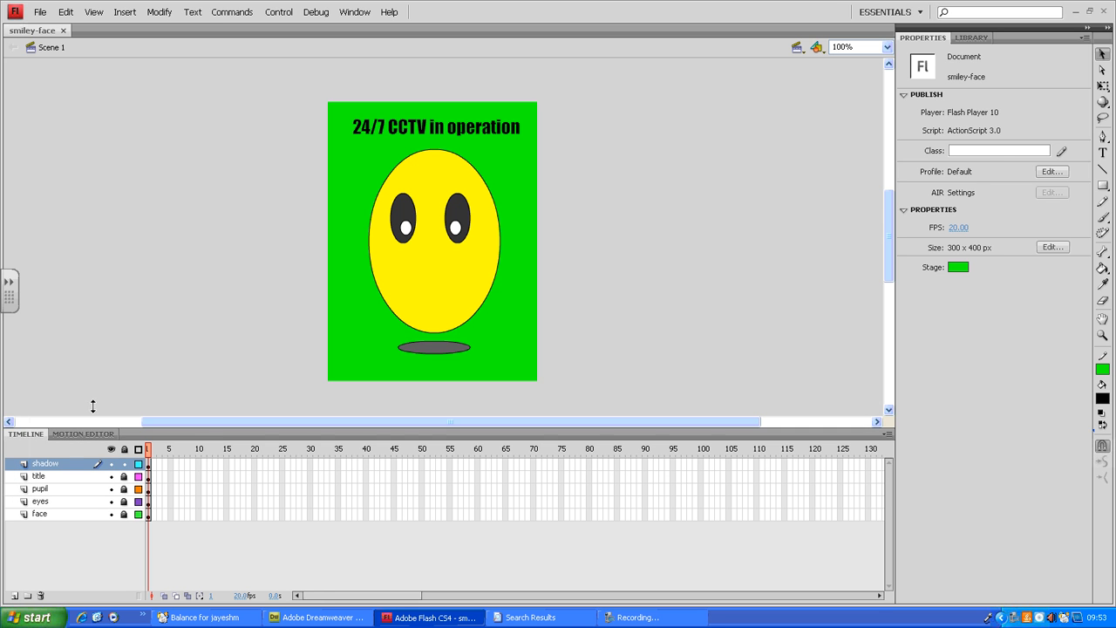
pyautogui.click(62, 495)
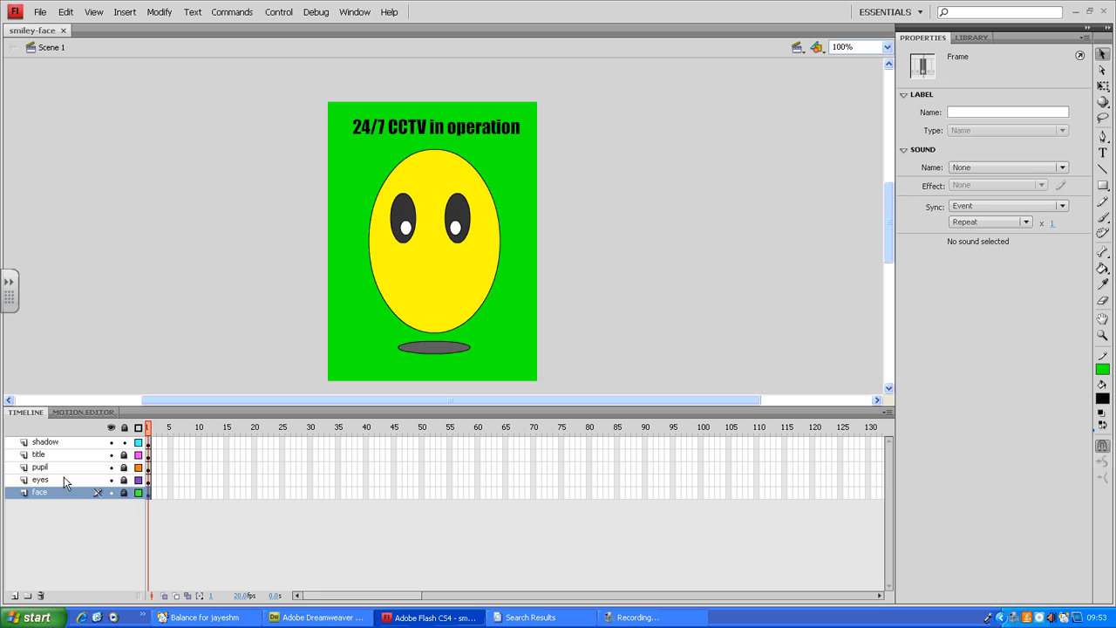
pyautogui.click(64, 478)
pyautogui.click(63, 467)
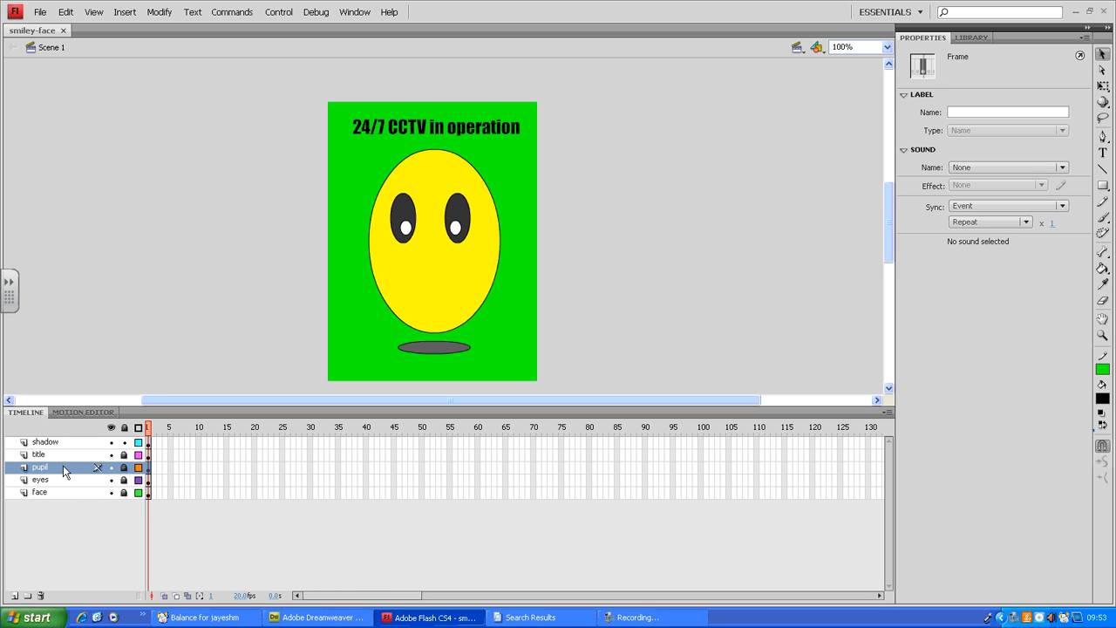
pyautogui.click(65, 456)
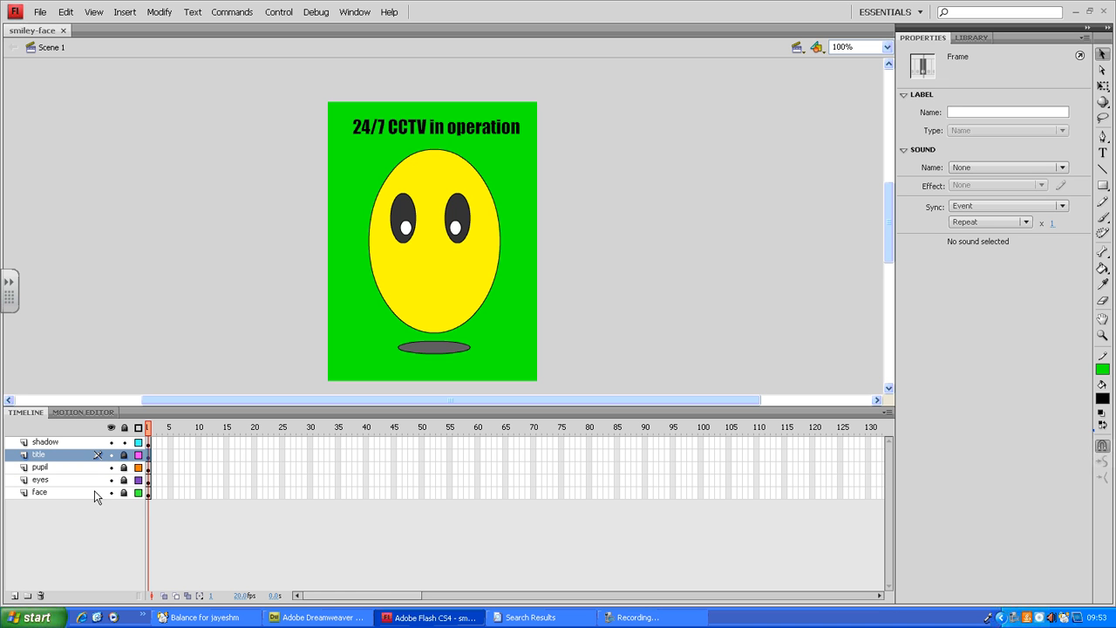
pyautogui.click(79, 443)
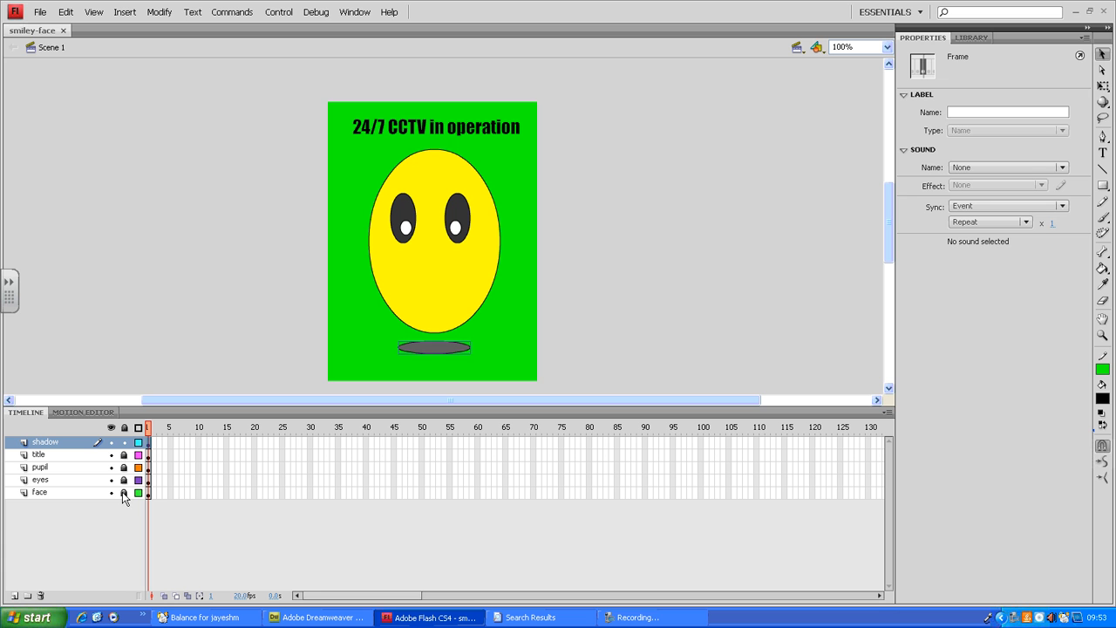
# - Lock all the layers in the timeline, from shadow down to face
pyautogui.click(124, 428)
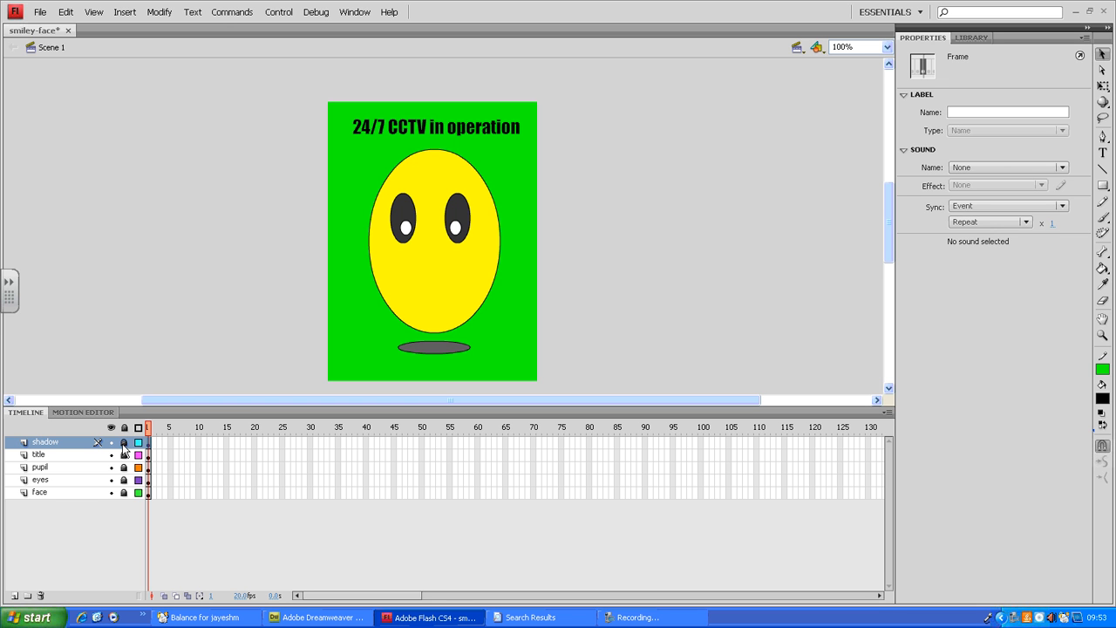
pyautogui.click(124, 443)
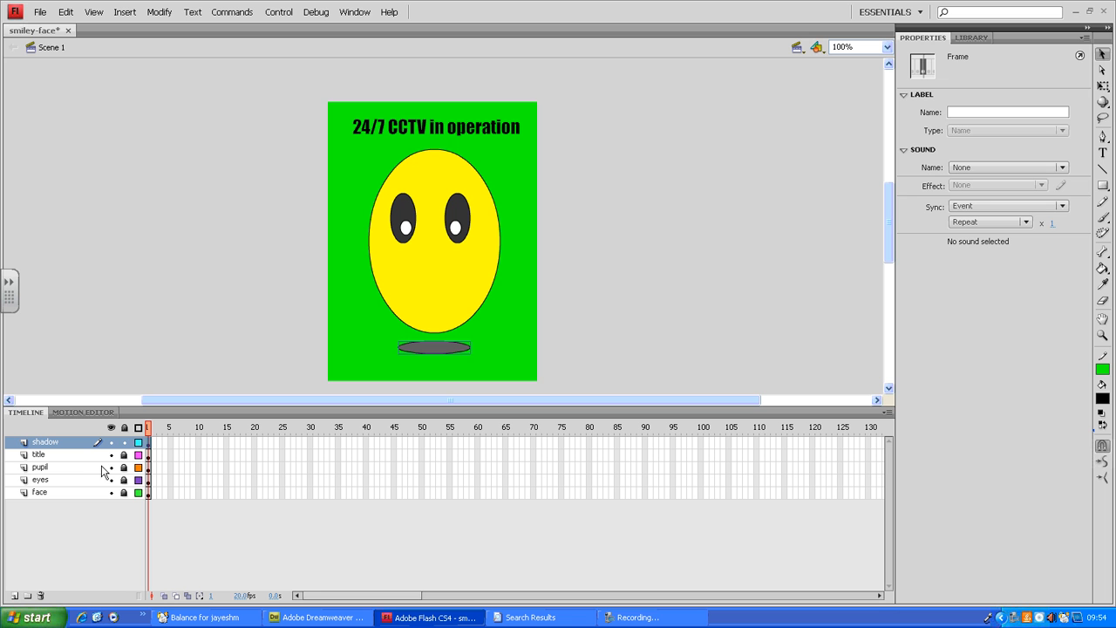
pyautogui.click(127, 428)
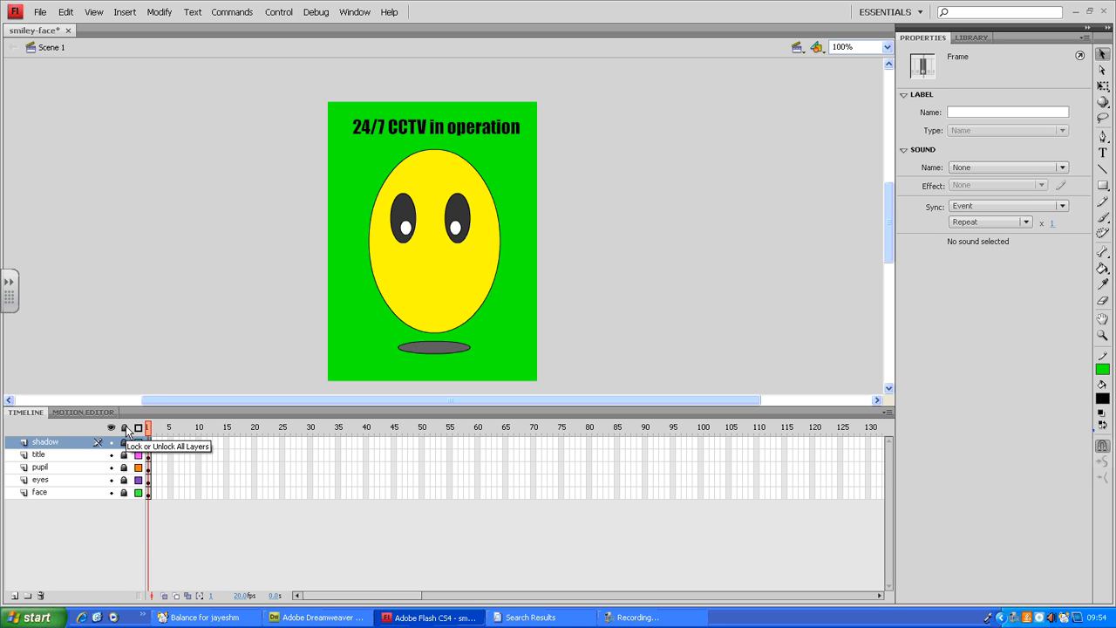
pyautogui.click(125, 455)
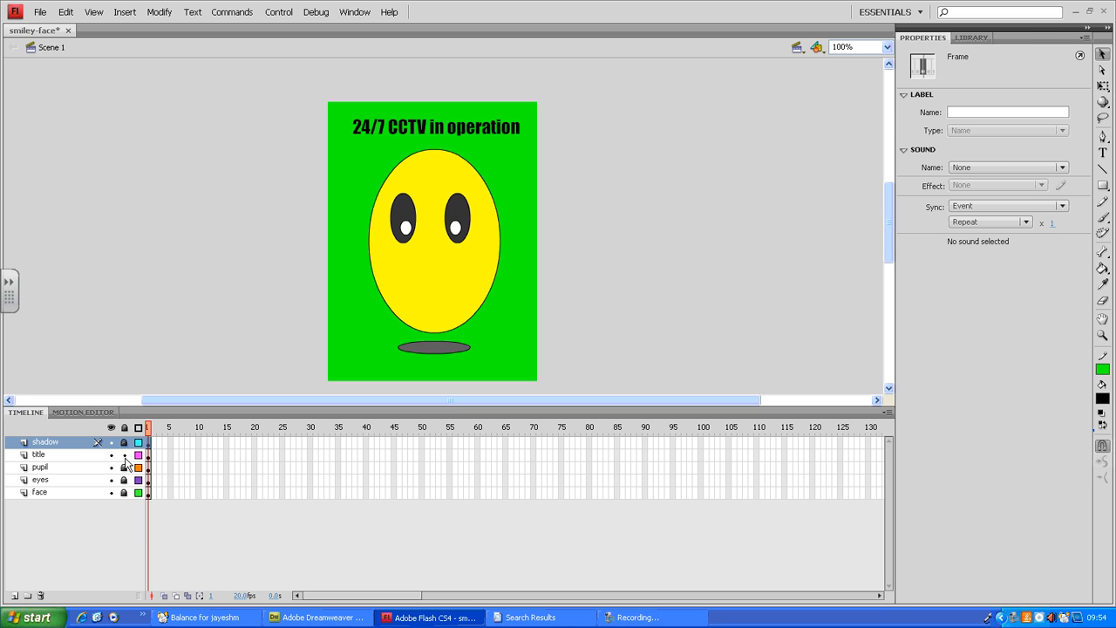
pyautogui.click(125, 455)
# - Enlarge the timeline and open the frame commands for frame 25 of the title layer to review the frame and keyframe options
pyautogui.moveTo(228, 405); pyautogui.dragTo(228, 365)
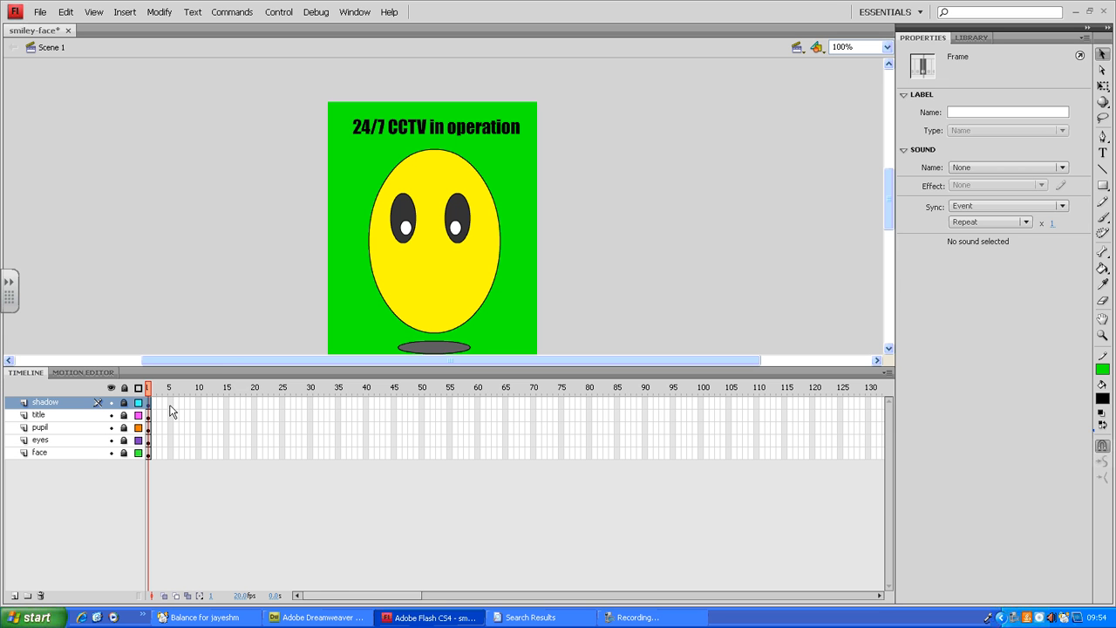
pyautogui.click(215, 403)
pyautogui.moveTo(232, 411); pyautogui.dragTo(284, 420)
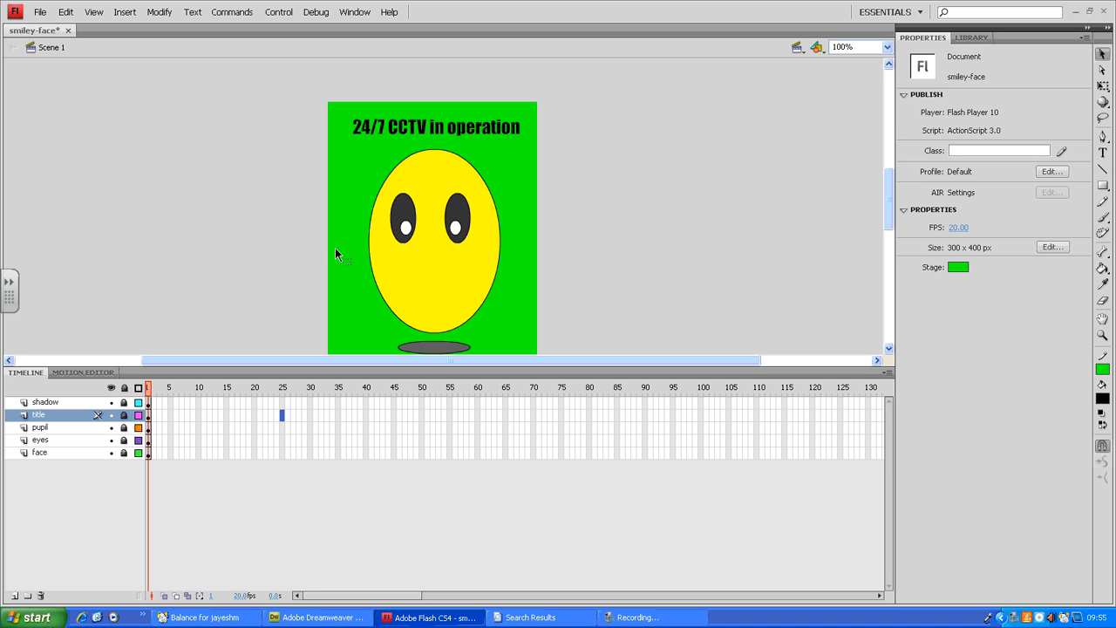
pyautogui.rightClick(282, 422)
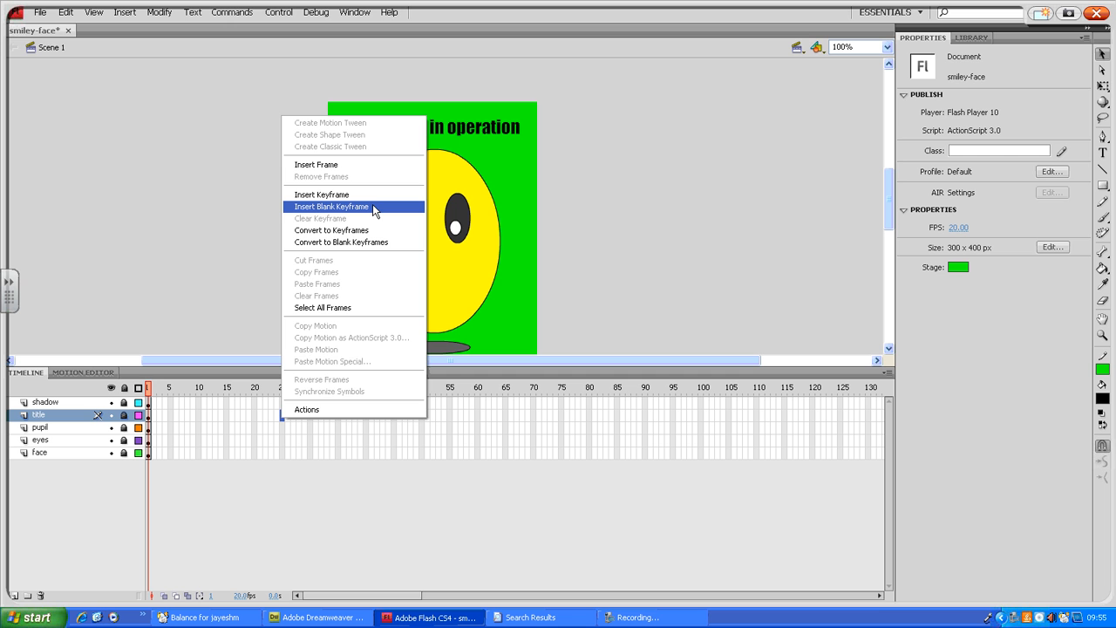
pyautogui.moveTo(258, 218); pyautogui.dragTo(340, 224)
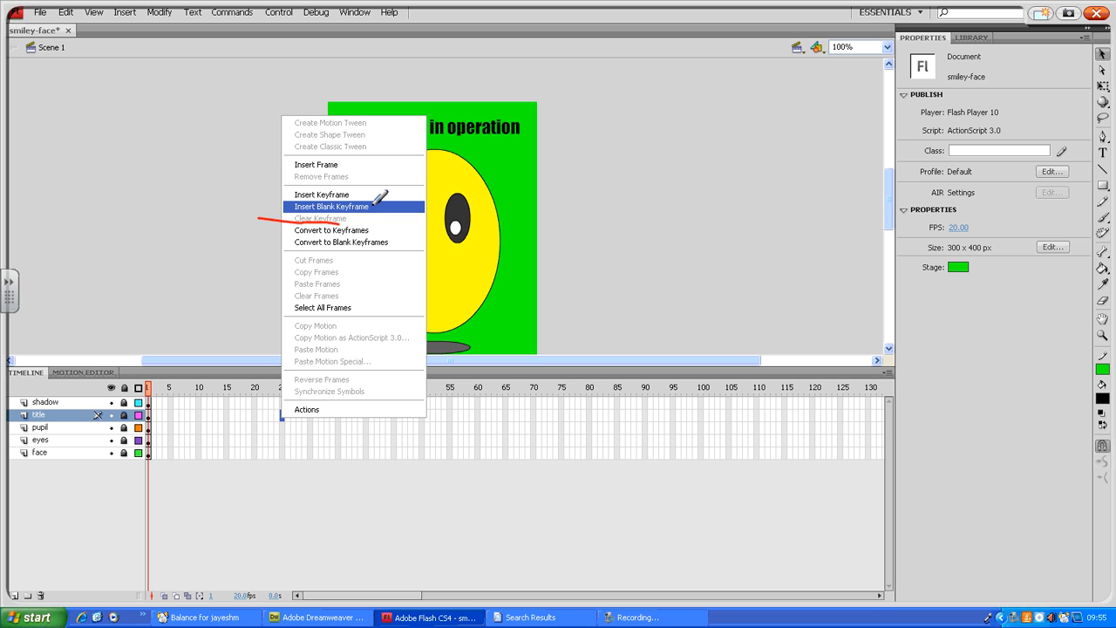
pyautogui.moveTo(581, 178); pyautogui.dragTo(582, 205)
pyautogui.moveTo(585, 176)
pyautogui.mouseDown()
pyautogui.moveTo(580, 204)
pyautogui.moveTo(601, 183)
pyautogui.moveTo(625, 209)
pyautogui.moveTo(670, 223)
pyautogui.mouseUp()
pyautogui.moveTo(706, 210); pyautogui.dragTo(706, 219)
pyautogui.moveTo(729, 181)
pyautogui.mouseDown()
pyautogui.moveTo(733, 225)
pyautogui.moveTo(845, 241)
pyautogui.mouseUp()
pyautogui.moveTo(602, 278)
pyautogui.mouseDown()
pyautogui.moveTo(621, 296)
pyautogui.moveTo(670, 304)
pyautogui.moveTo(691, 294)
pyautogui.moveTo(748, 300)
pyautogui.moveTo(766, 278)
pyautogui.moveTo(779, 314)
pyautogui.mouseUp()
pyautogui.click(766, 281)
pyautogui.moveTo(794, 310)
pyautogui.mouseDown()
pyautogui.moveTo(797, 299)
pyautogui.moveTo(825, 307)
pyautogui.mouseUp()
pyautogui.moveTo(845, 293); pyautogui.dragTo(832, 331)
pyautogui.moveTo(600, 352)
pyautogui.mouseDown()
pyautogui.moveTo(617, 337)
pyautogui.moveTo(641, 350)
pyautogui.mouseUp()
pyautogui.moveTo(654, 340); pyautogui.dragTo(679, 352)
pyautogui.moveTo(690, 345)
pyautogui.mouseDown()
pyautogui.moveTo(691, 355)
pyautogui.moveTo(728, 352)
pyautogui.mouseUp()
pyautogui.moveTo(747, 344); pyautogui.dragTo(862, 357)
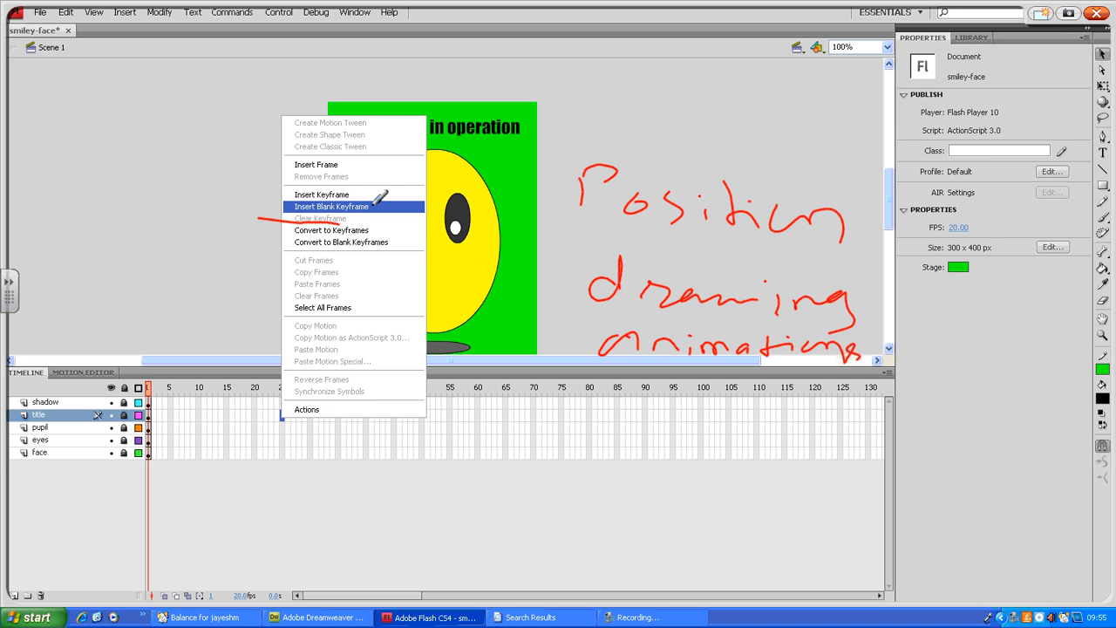
pyautogui.moveTo(568, 118)
pyautogui.mouseDown()
pyautogui.moveTo(568, 157)
pyautogui.moveTo(607, 129)
pyautogui.moveTo(560, 127)
pyautogui.mouseUp()
pyautogui.moveTo(628, 168)
pyautogui.mouseDown()
pyautogui.moveTo(851, 175)
pyautogui.moveTo(826, 165)
pyautogui.moveTo(837, 205)
pyautogui.mouseUp()
pyautogui.moveTo(900, 168)
pyautogui.mouseDown()
pyautogui.moveTo(896, 220)
pyautogui.moveTo(903, 180)
pyautogui.mouseUp()
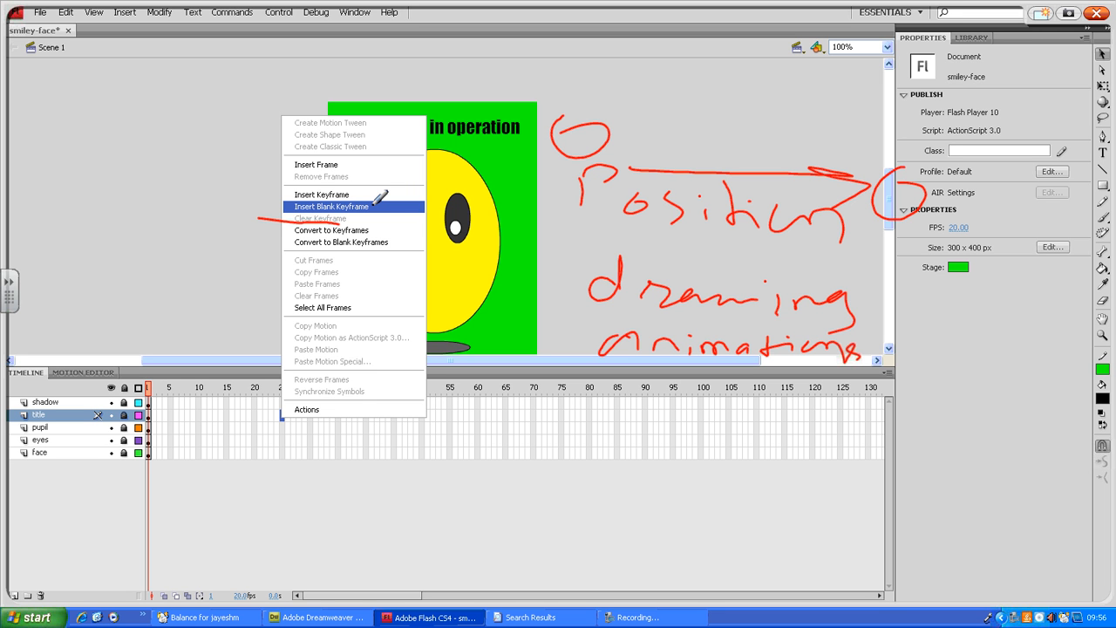
pyautogui.moveTo(267, 387)
pyautogui.mouseDown()
pyautogui.moveTo(281, 420)
pyautogui.moveTo(295, 395)
pyautogui.moveTo(245, 385)
pyautogui.mouseUp()
pyautogui.moveTo(153, 368)
pyautogui.mouseDown()
pyautogui.moveTo(139, 411)
pyautogui.moveTo(132, 369)
pyautogui.mouseUp()
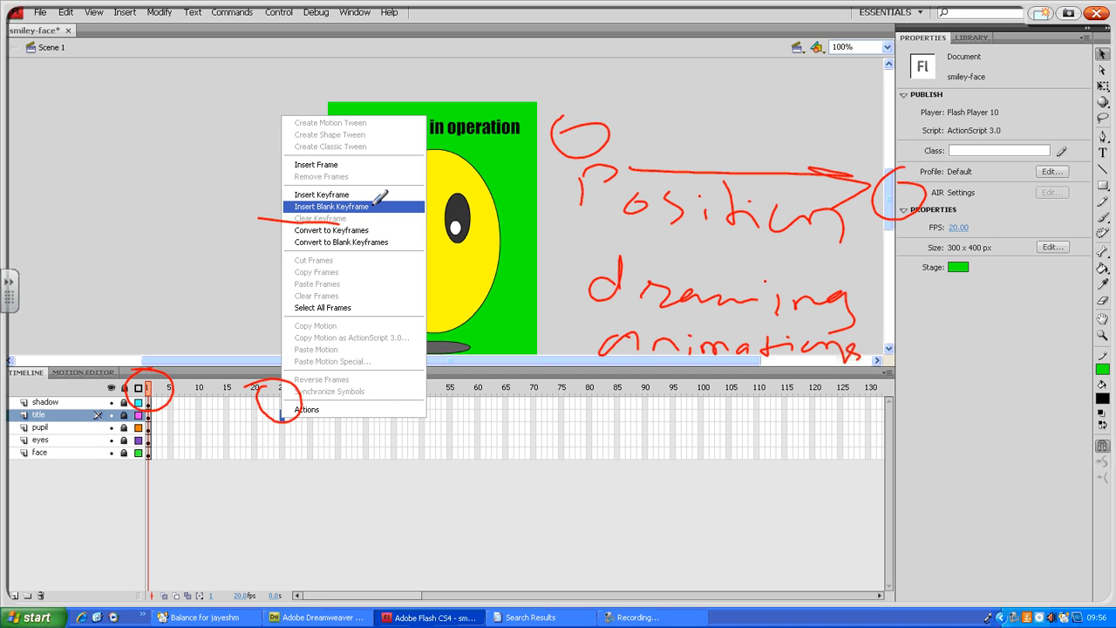
pyautogui.moveTo(340, 169)
pyautogui.mouseDown()
pyautogui.moveTo(318, 171)
pyautogui.moveTo(377, 194)
pyautogui.moveTo(394, 186)
pyautogui.mouseUp()
pyautogui.moveTo(134, 373)
pyautogui.mouseDown()
pyautogui.moveTo(129, 401)
pyautogui.moveTo(162, 376)
pyautogui.mouseUp()
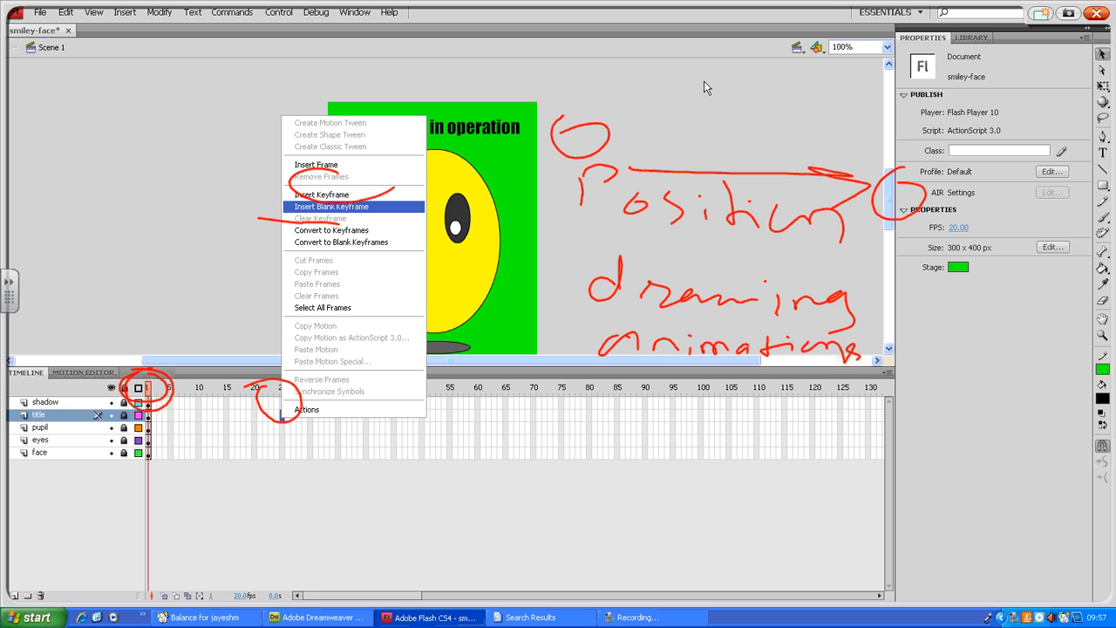
pyautogui.click(1097, 12)
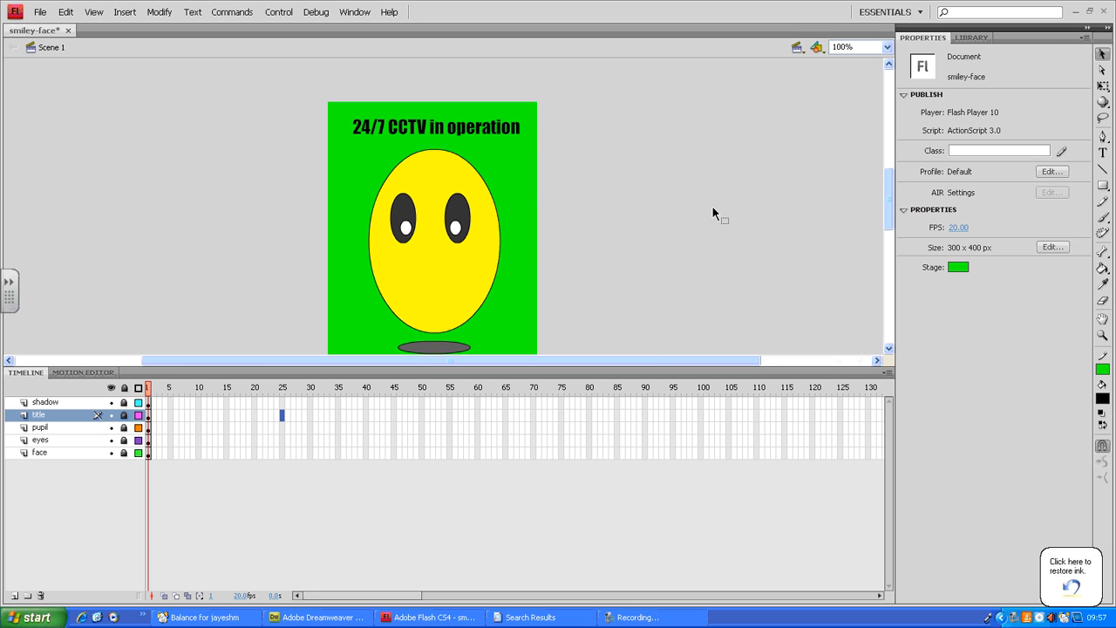
# - Reduce the timeline's height so the whole stage fits, and unlock the title layer with its first frame selected
pyautogui.moveTo(528, 367); pyautogui.dragTo(528, 365)
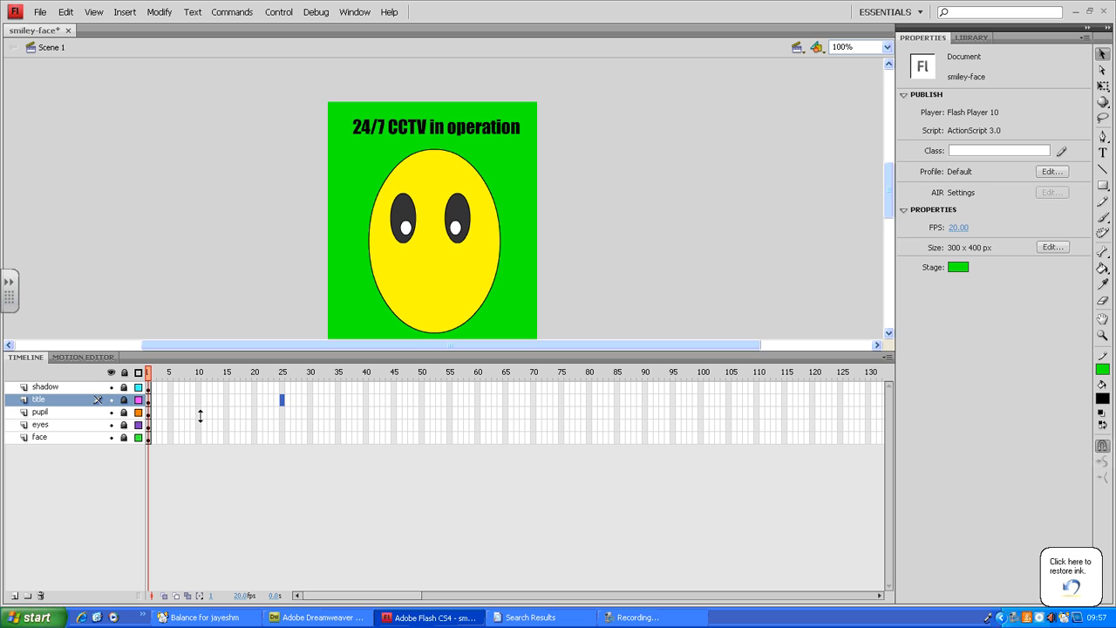
pyautogui.moveTo(359, 304); pyautogui.dragTo(360, 415)
pyautogui.click(333, 501)
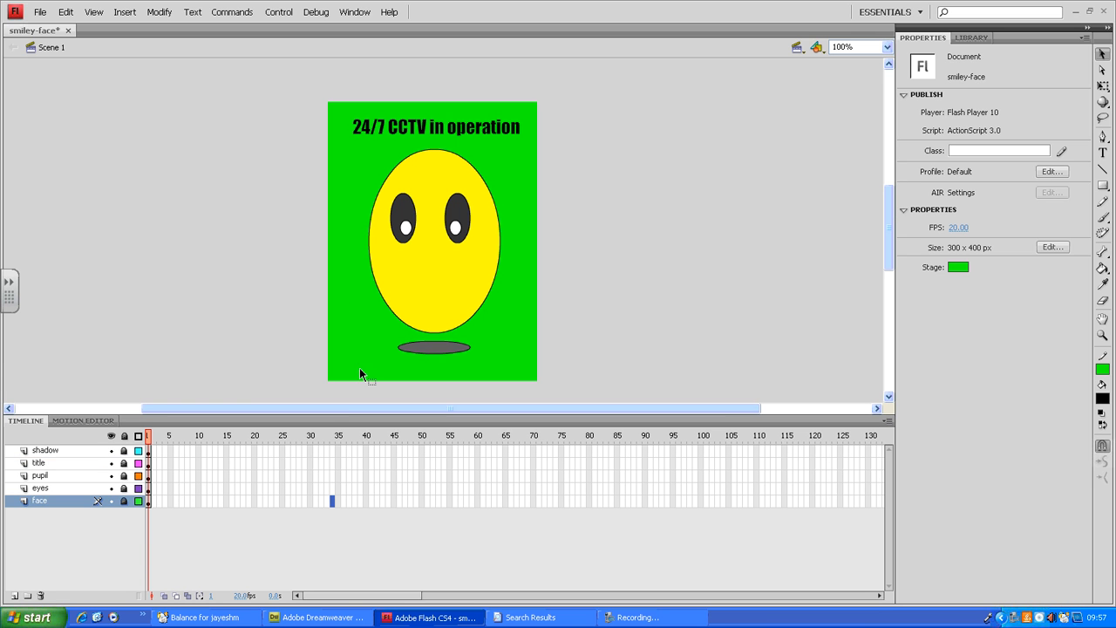
pyautogui.click(293, 467)
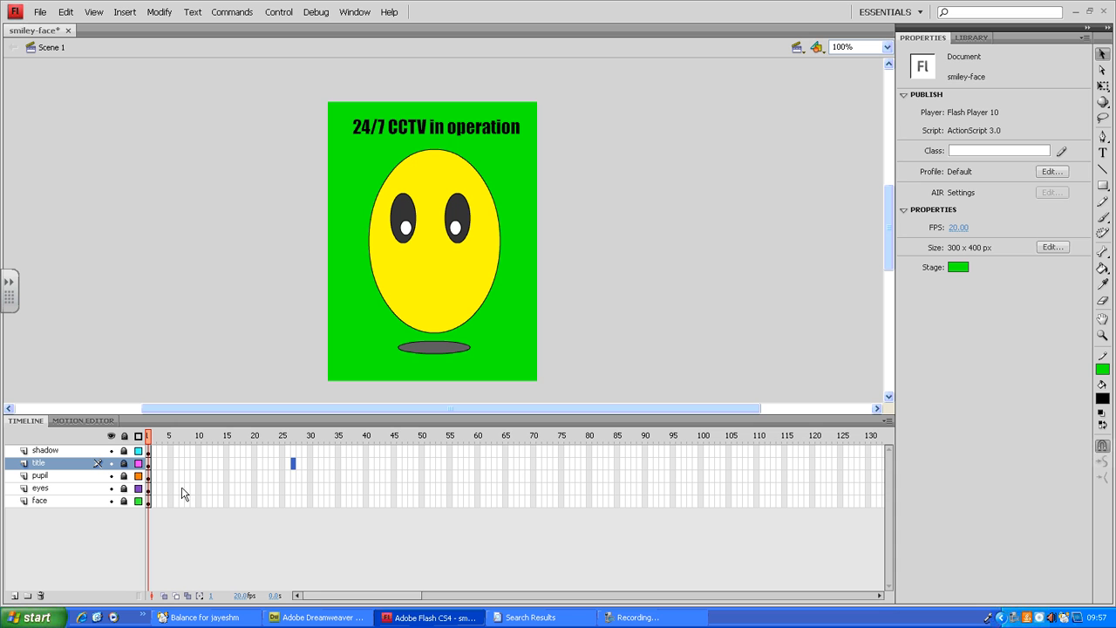
pyautogui.click(390, 127)
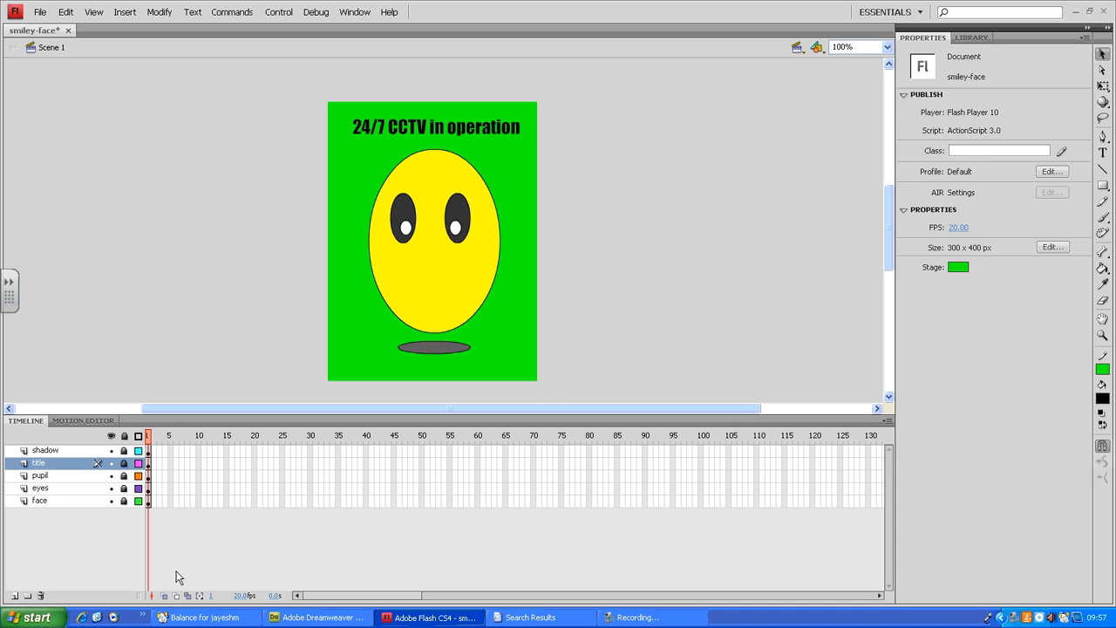
pyautogui.click(124, 464)
pyautogui.click(150, 465)
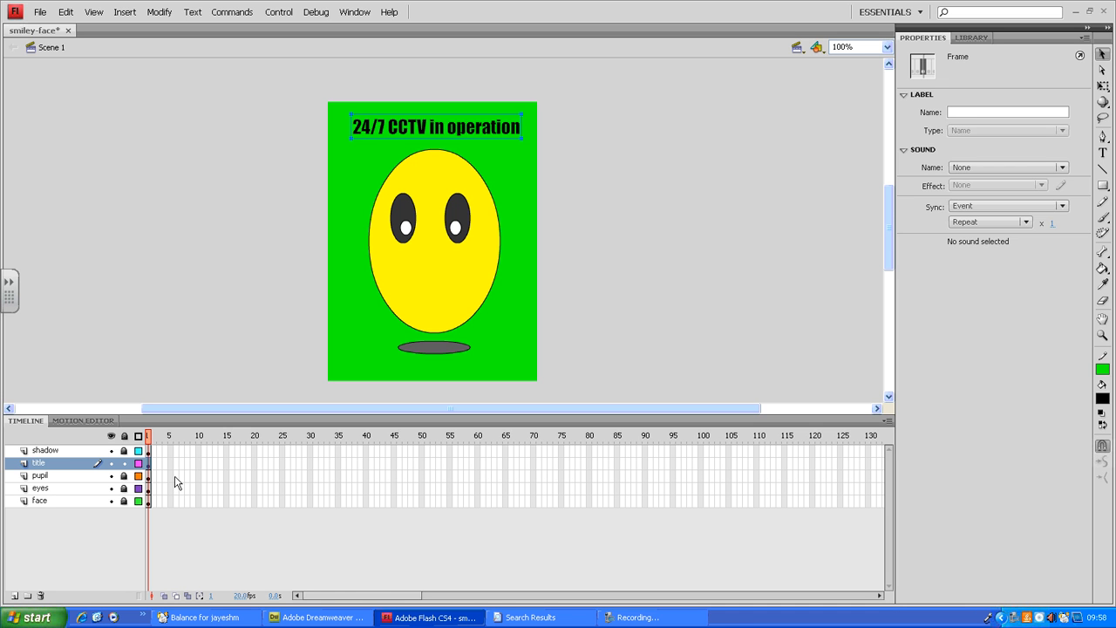
# - Insert a regular frame at frame 25 of the title layer
pyautogui.click(284, 454)
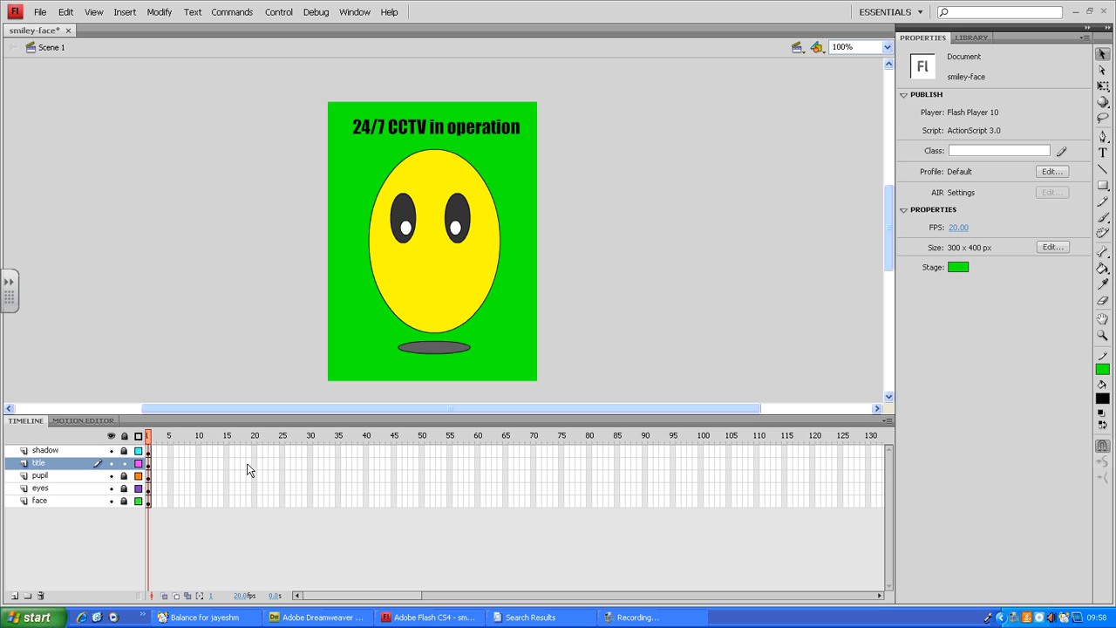
pyautogui.click(282, 464)
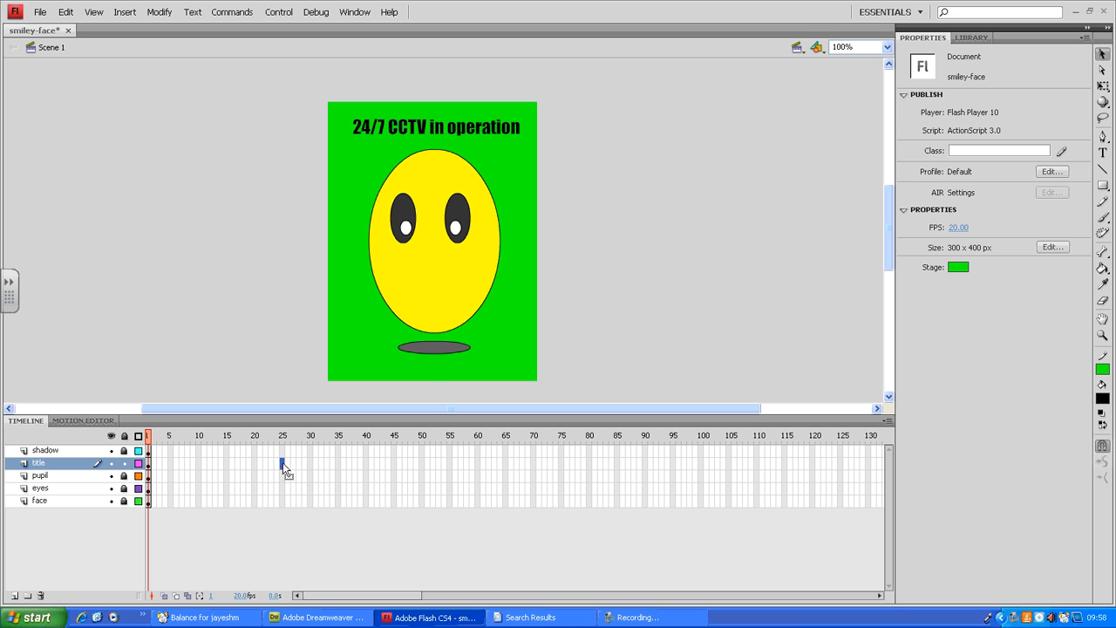
pyautogui.rightClick(283, 465)
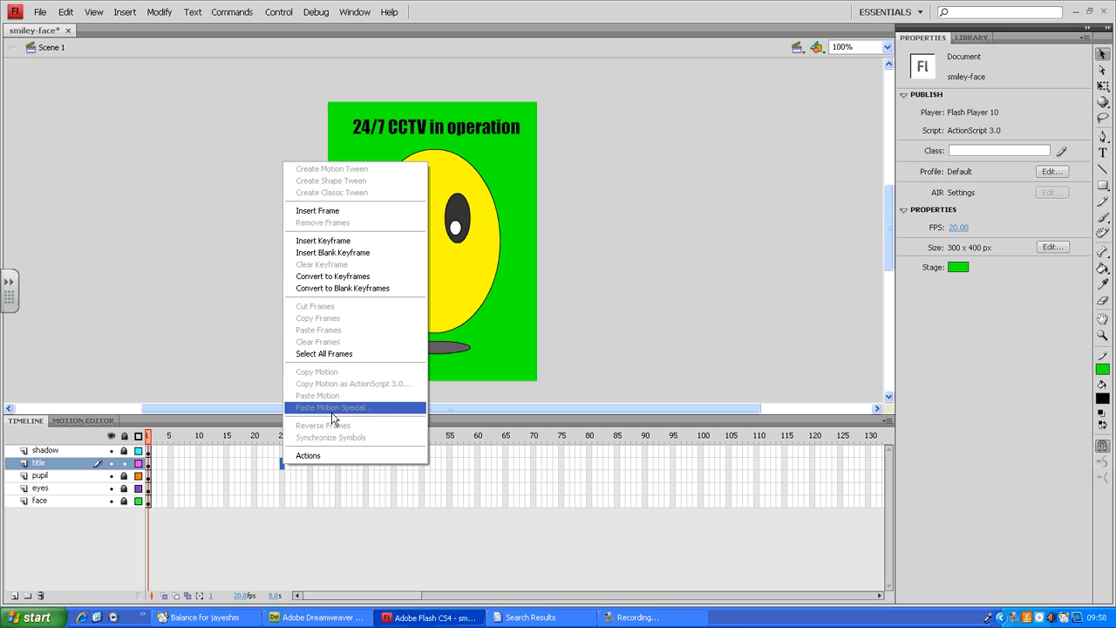
pyautogui.click(380, 212)
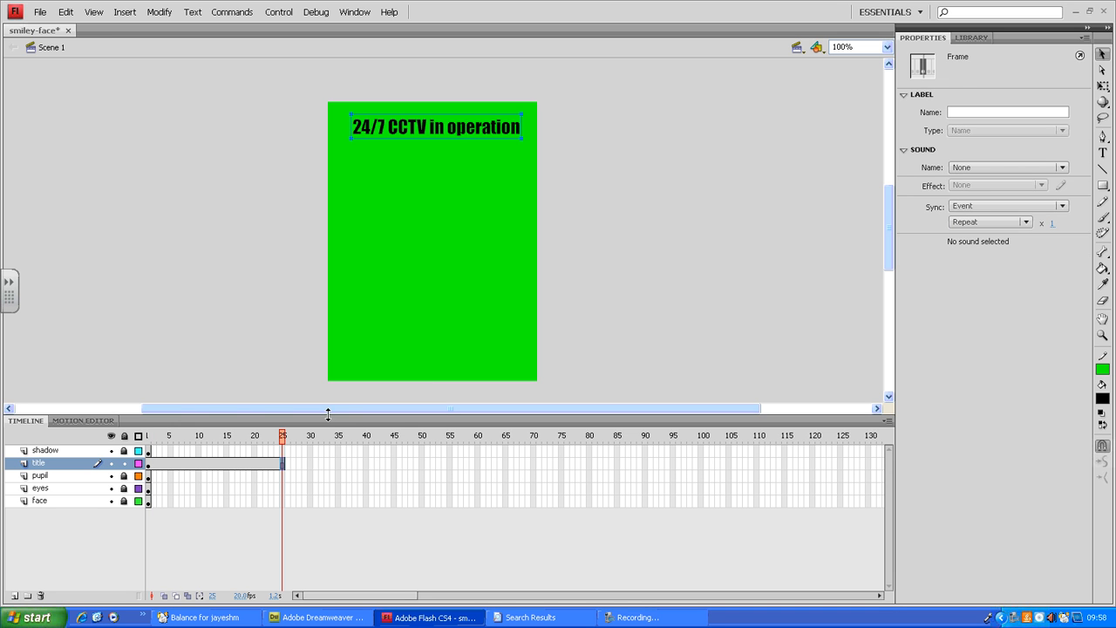
pyautogui.click(306, 476)
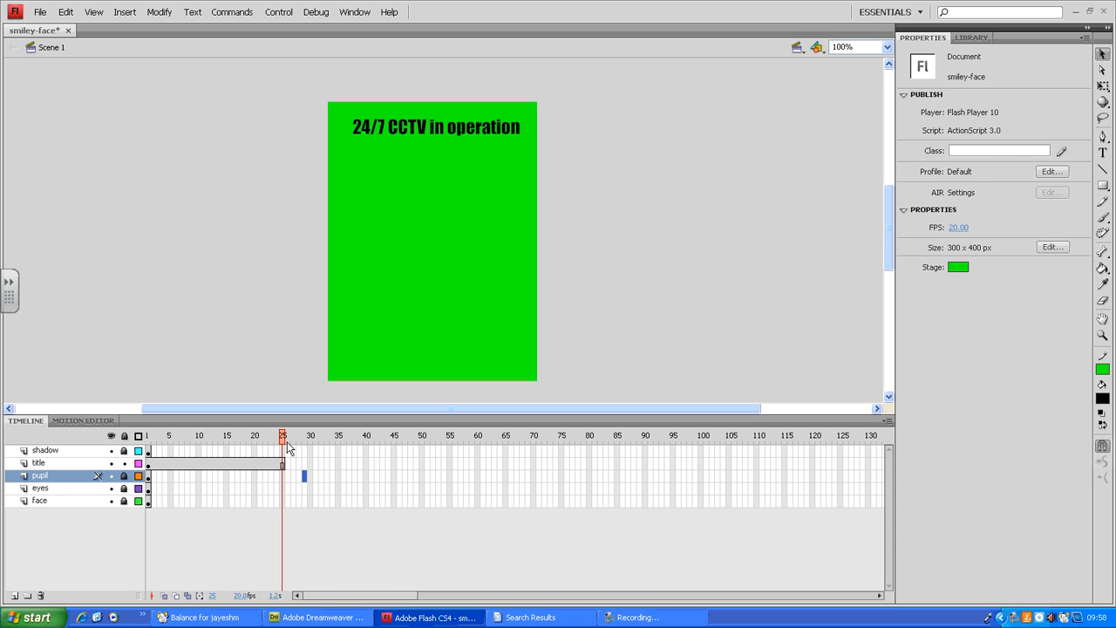
pyautogui.click(225, 484)
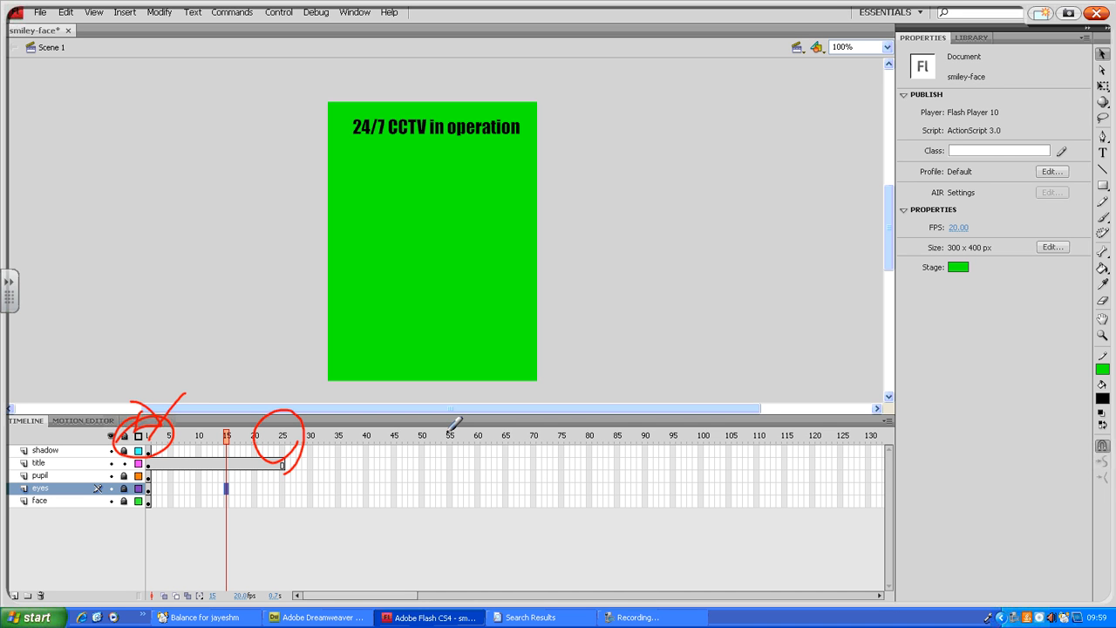
pyautogui.moveTo(297, 471); pyautogui.dragTo(321, 532)
pyautogui.moveTo(300, 485)
pyautogui.mouseDown()
pyautogui.moveTo(305, 463)
pyautogui.moveTo(329, 463)
pyautogui.mouseUp()
pyautogui.moveTo(149, 462); pyautogui.dragTo(196, 509)
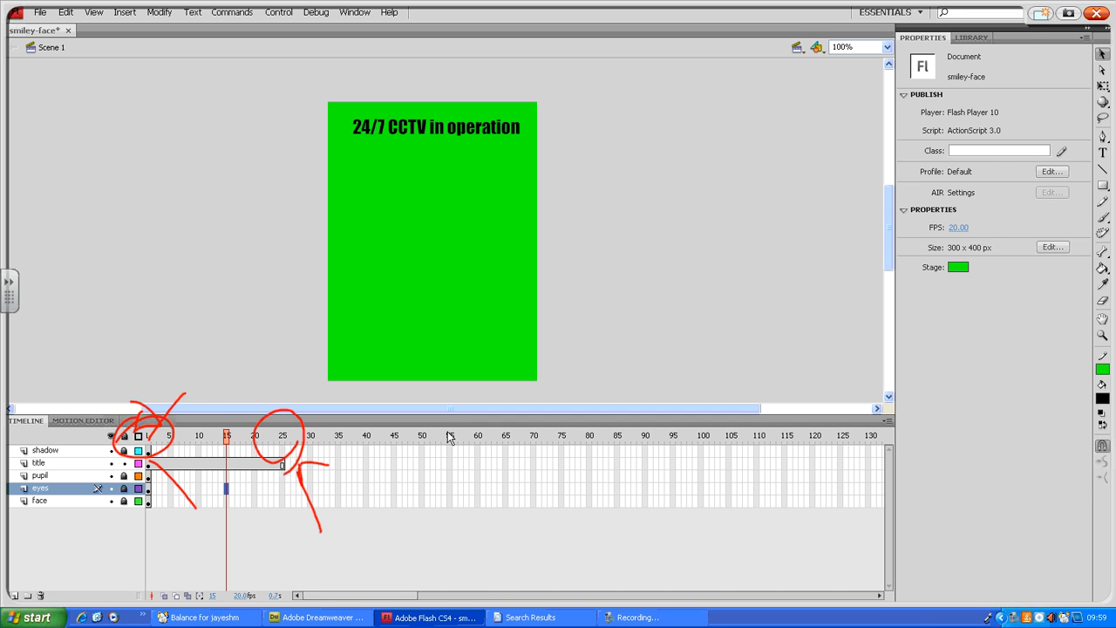
pyautogui.click(1097, 15)
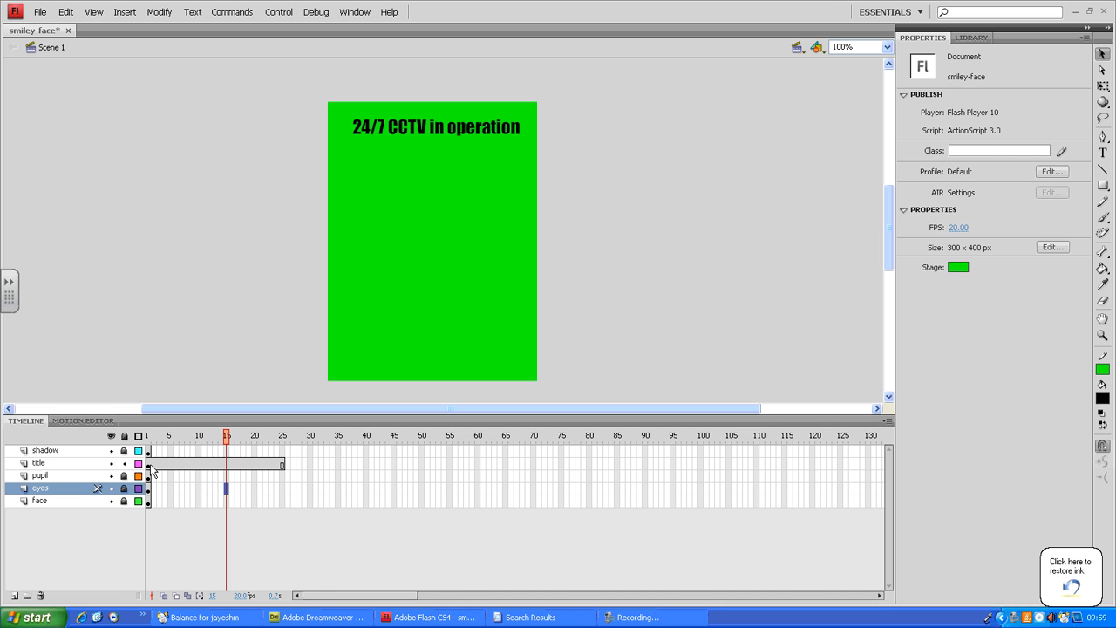
# - At frame 25, move the title text straight down to about Y 233.8, and compare its position at frame 1
pyautogui.click(150, 465)
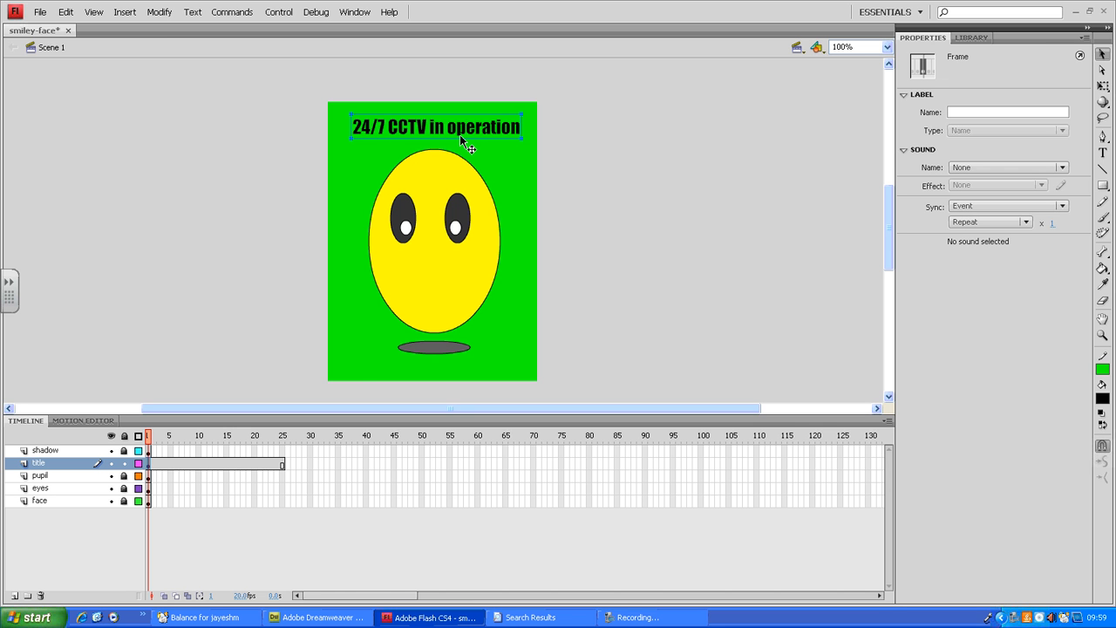
pyautogui.click(283, 465)
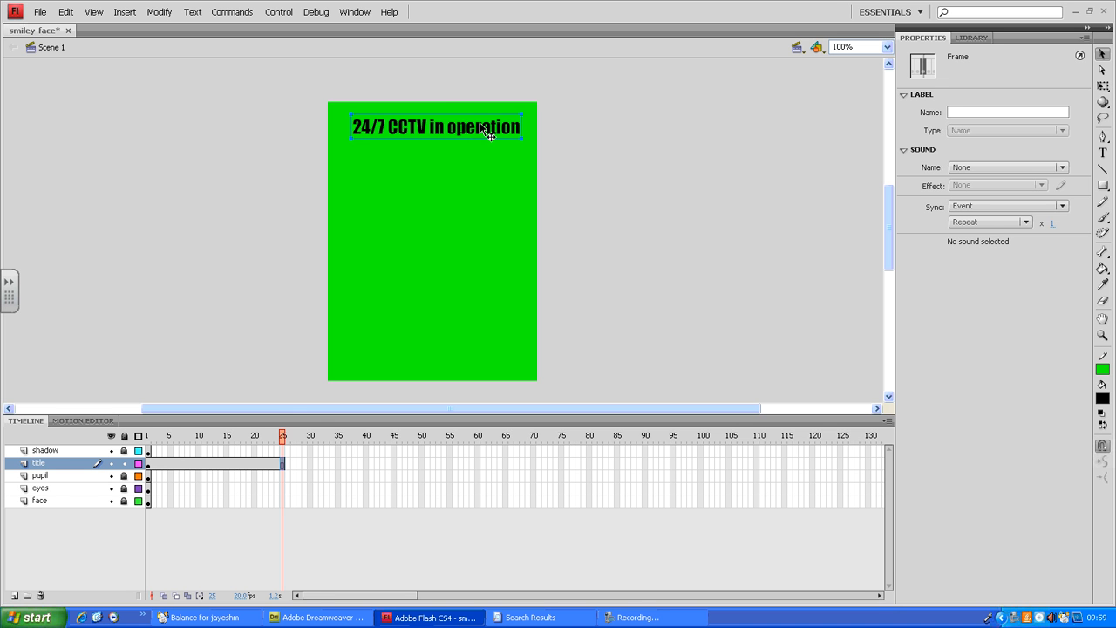
pyautogui.moveTo(489, 134); pyautogui.dragTo(481, 291)
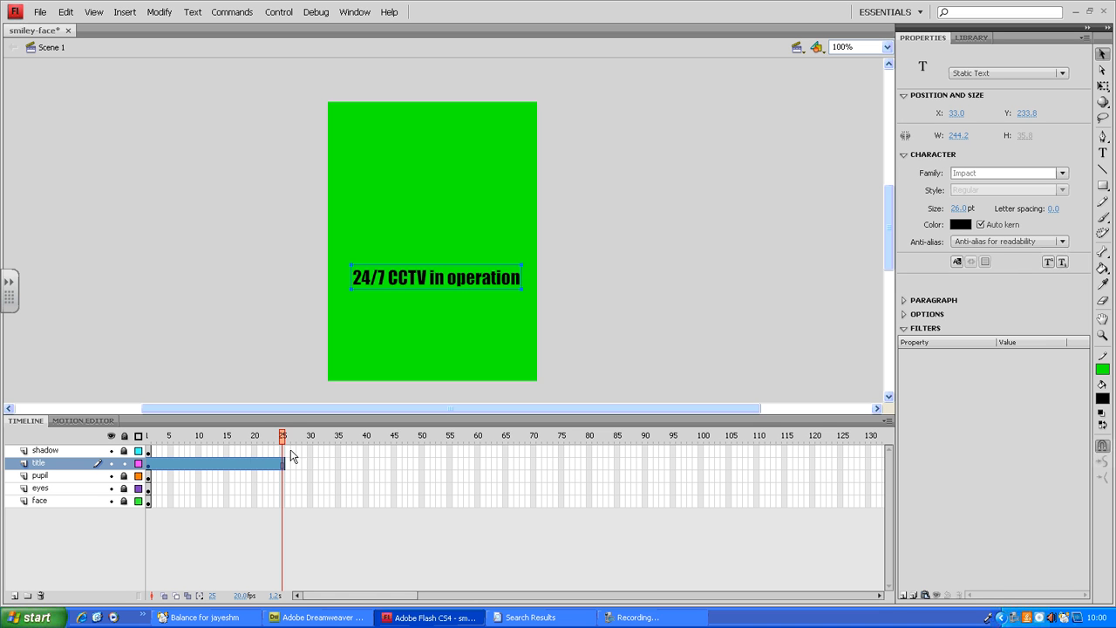
pyautogui.moveTo(282, 440); pyautogui.dragTo(283, 440)
pyautogui.click(150, 465)
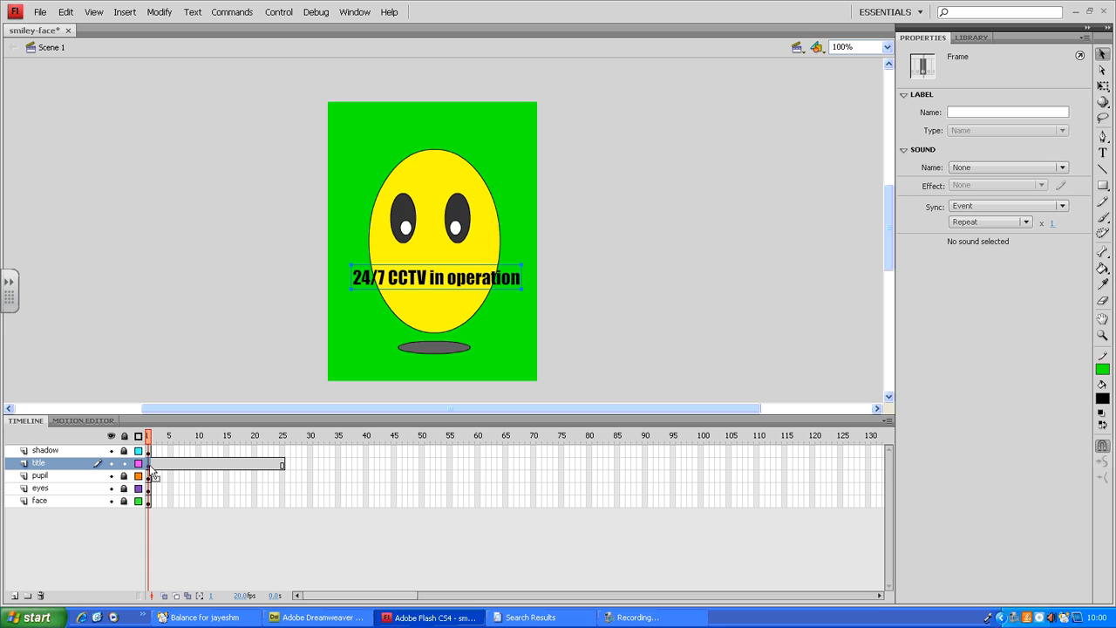
# - Insert a keyframe at frame 25 of the title layer
pyautogui.click(282, 438)
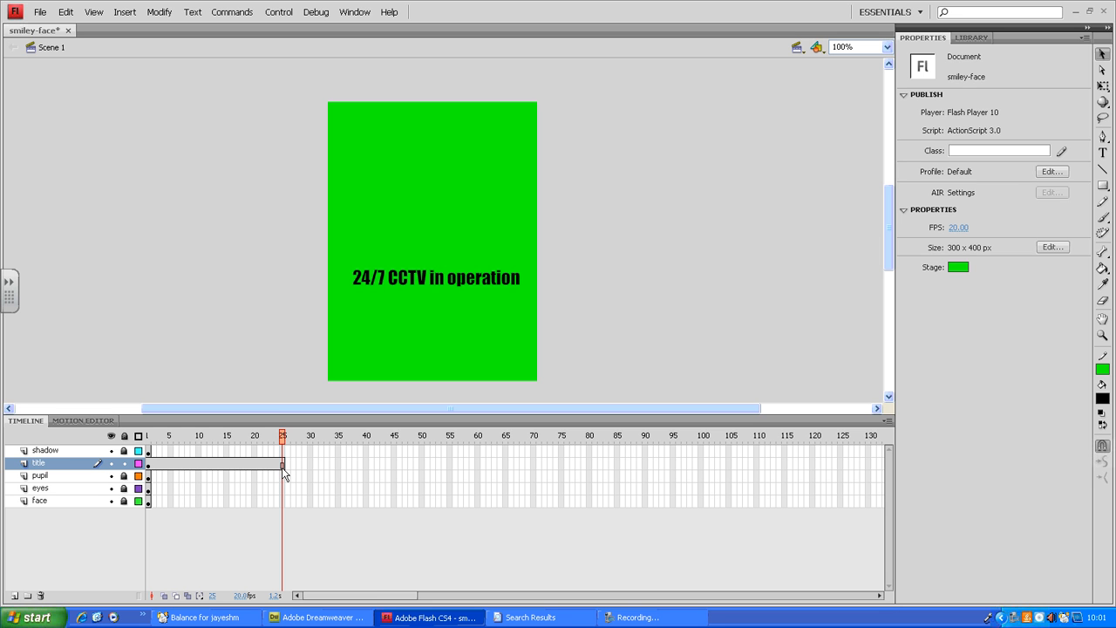
pyautogui.click(282, 466)
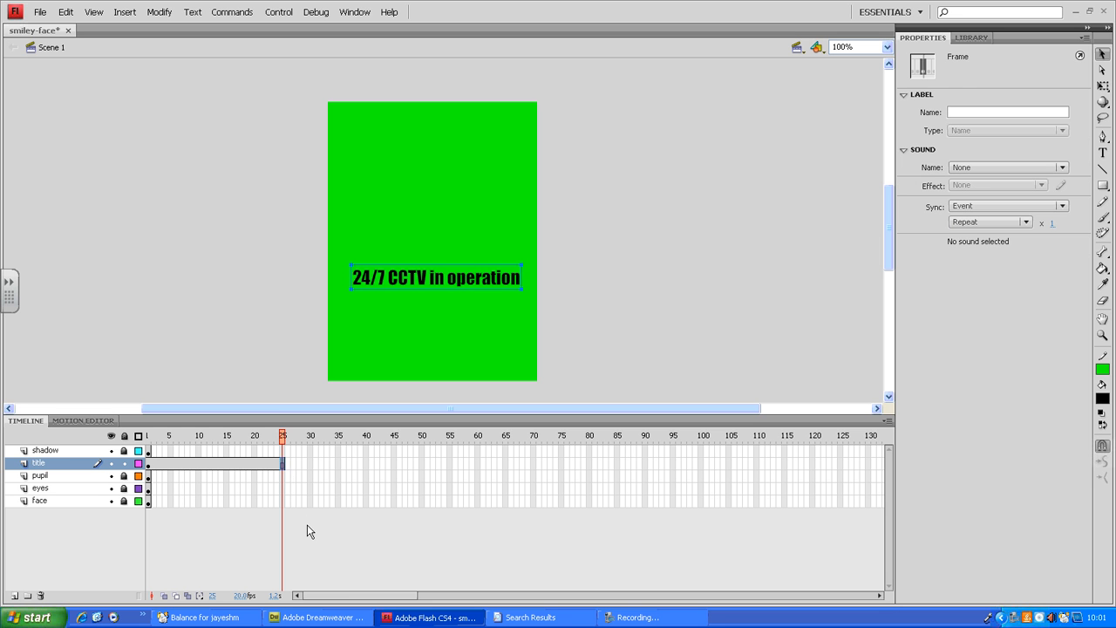
pyautogui.rightClick(282, 466)
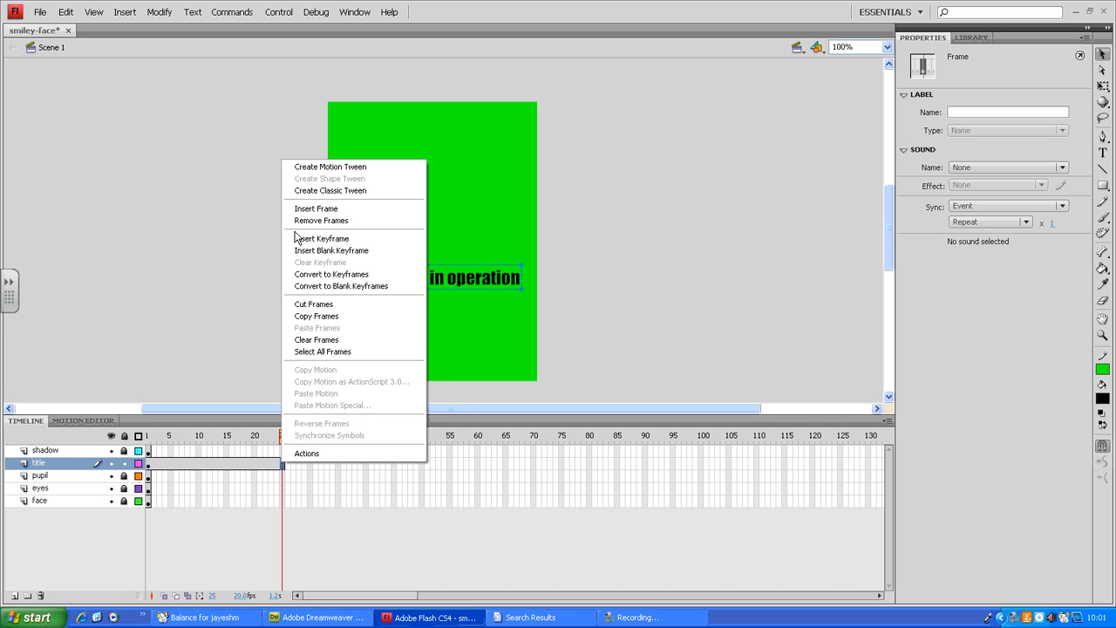
pyautogui.click(342, 240)
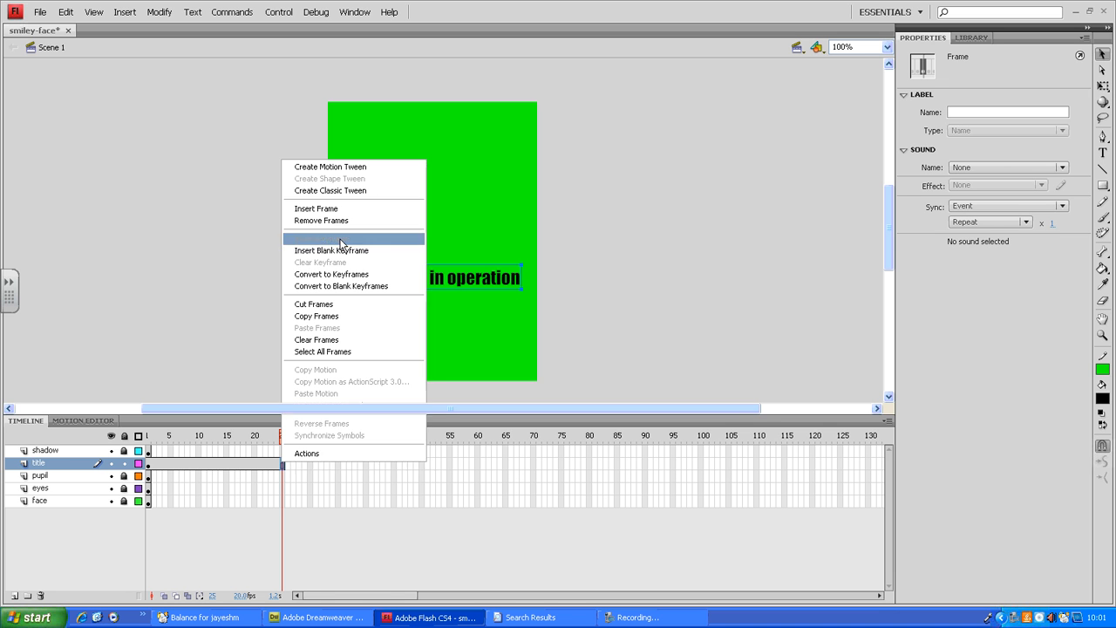
pyautogui.click(294, 476)
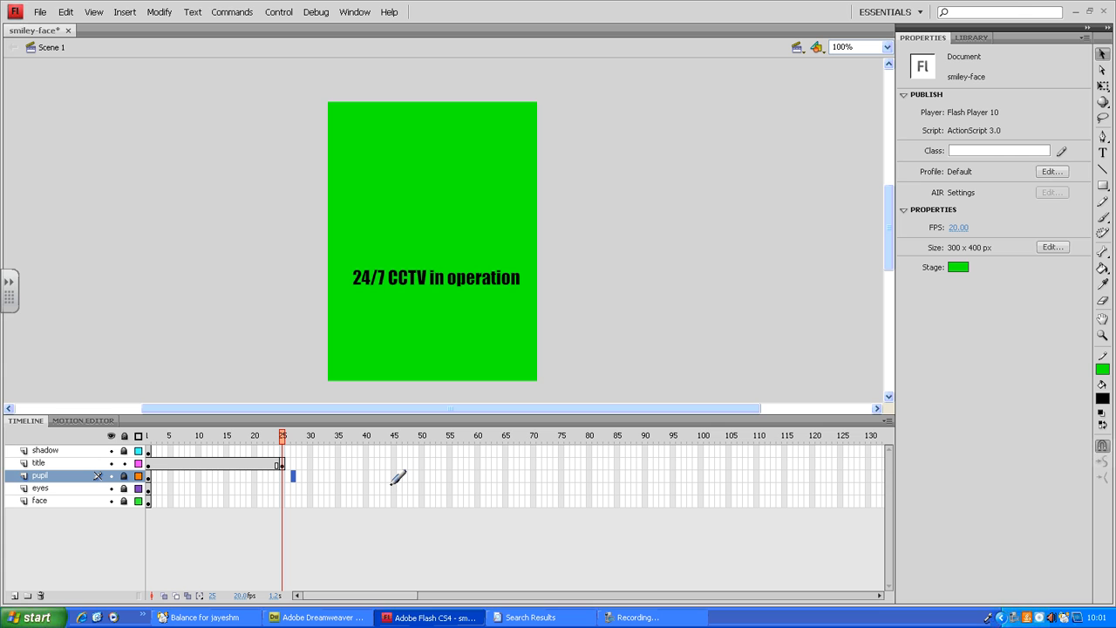
# - Circle the title layer's keyframe at frame 25 in red ink, and clear the ink
pyautogui.moveTo(300, 459)
pyautogui.mouseDown()
pyautogui.moveTo(305, 428)
pyautogui.moveTo(240, 443)
pyautogui.moveTo(261, 476)
pyautogui.moveTo(307, 442)
pyautogui.mouseUp()
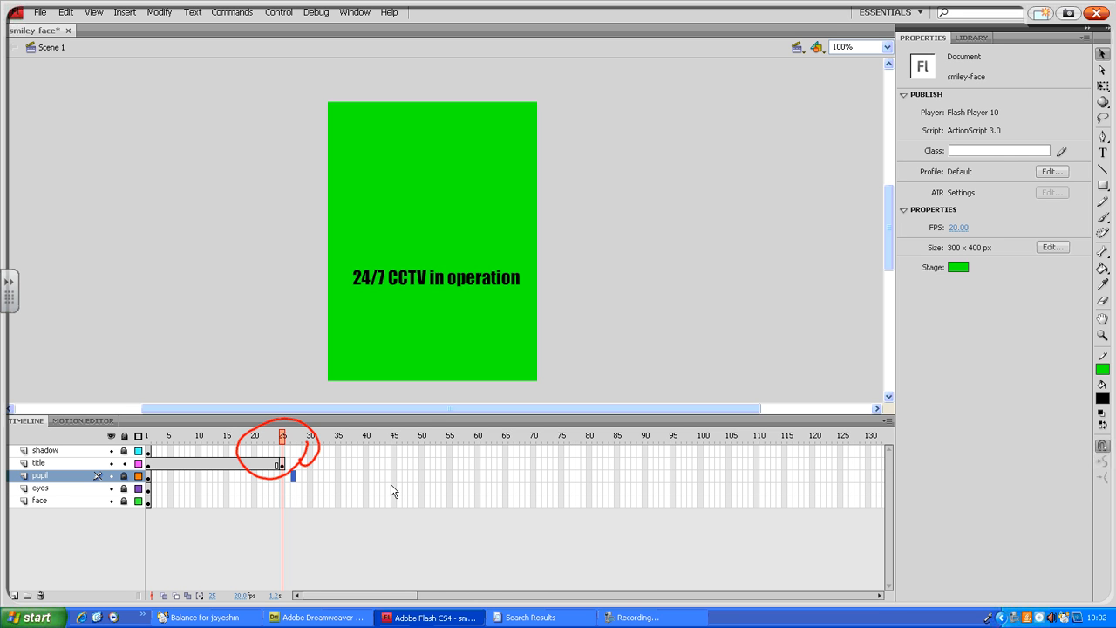
pyautogui.click(1096, 14)
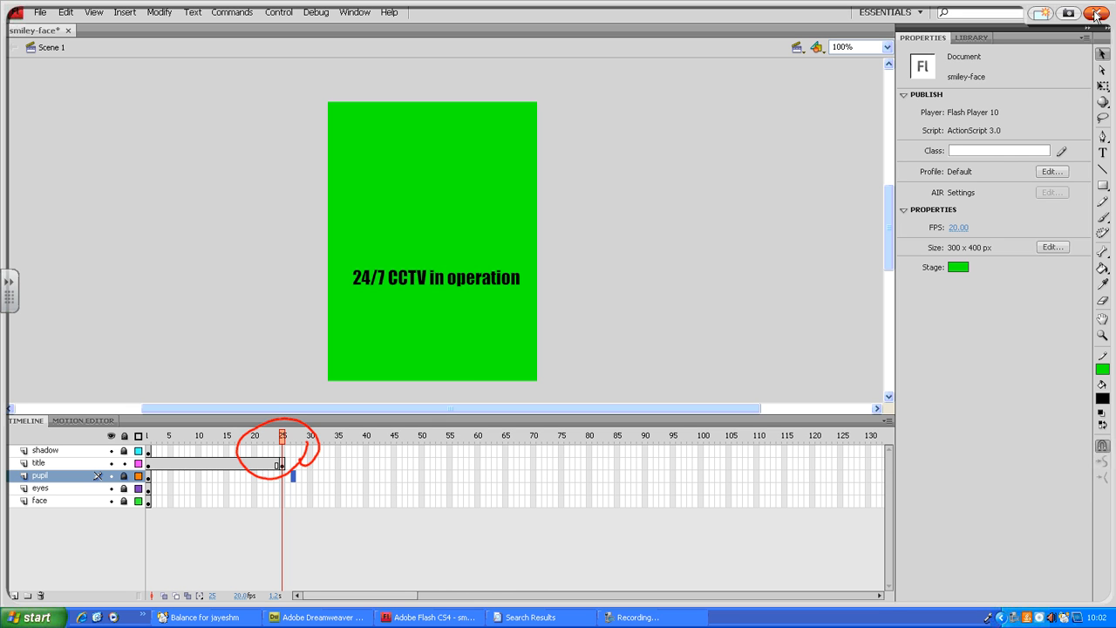
# - At frame 1 of the title layer, move the title text straight up above the face to about Y 15.9
pyautogui.click(149, 464)
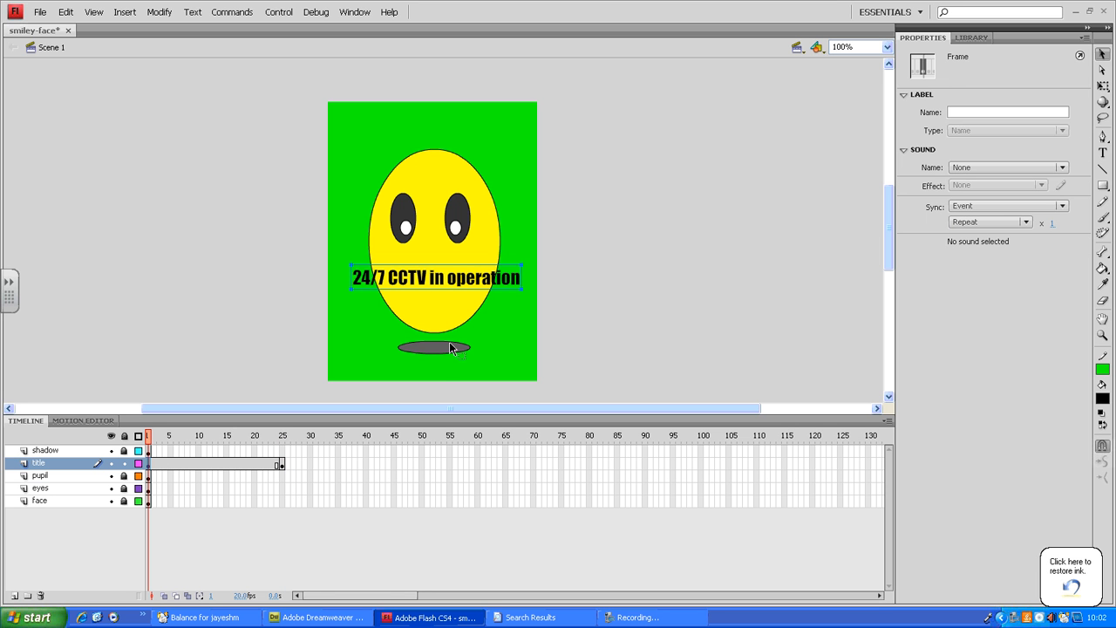
pyautogui.moveTo(518, 281); pyautogui.dragTo(514, 131)
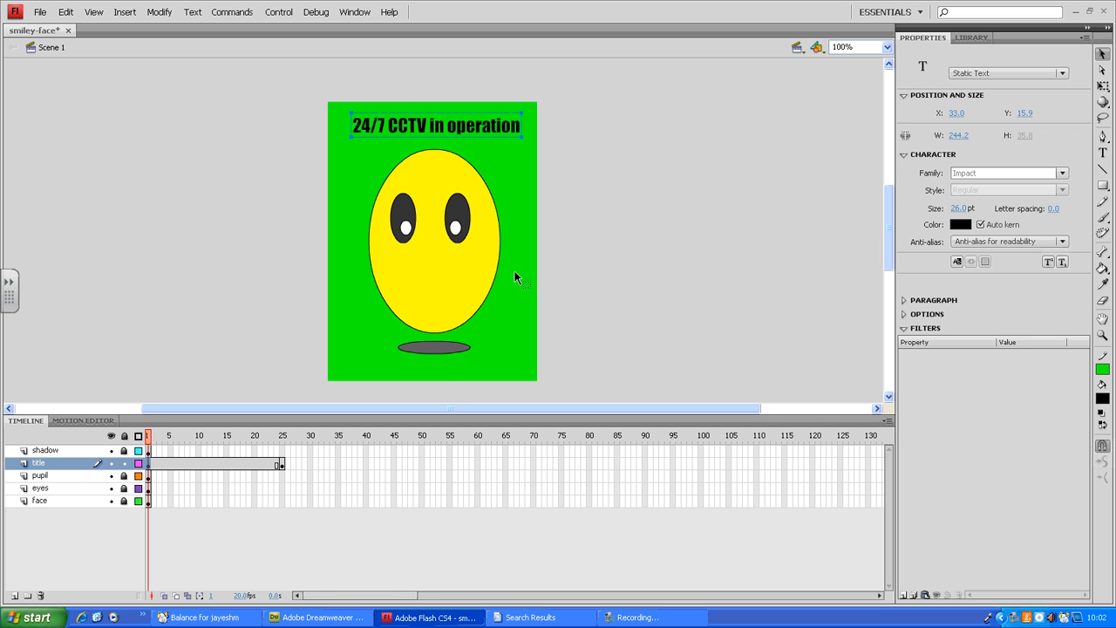
# - Compare the title text's position at frames 24 and 25
pyautogui.click(283, 466)
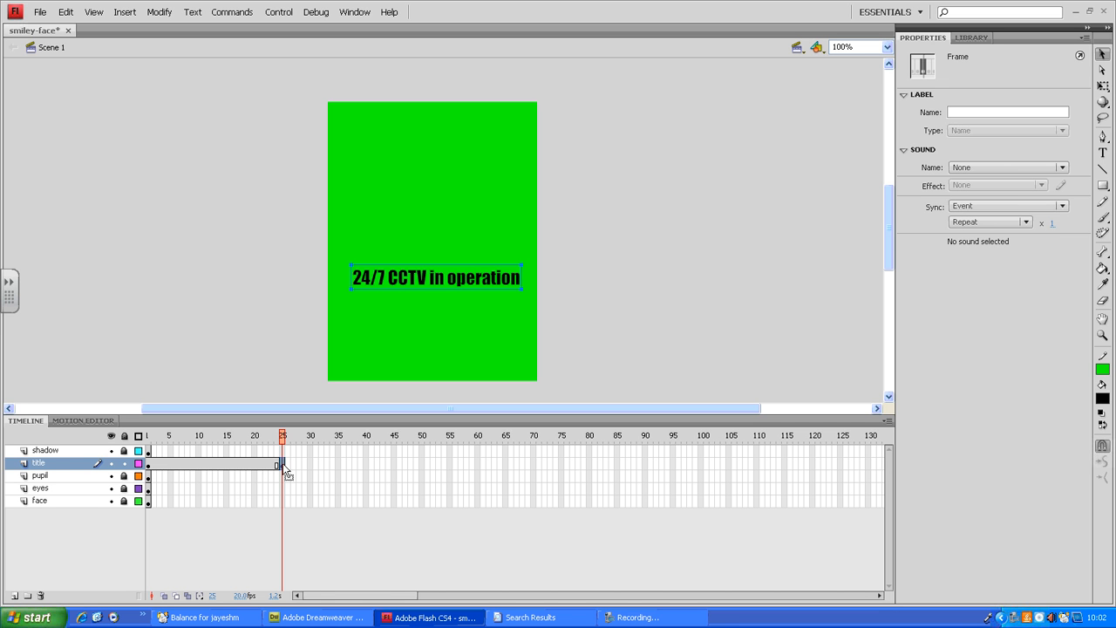
pyautogui.click(78, 453)
pyautogui.click(78, 464)
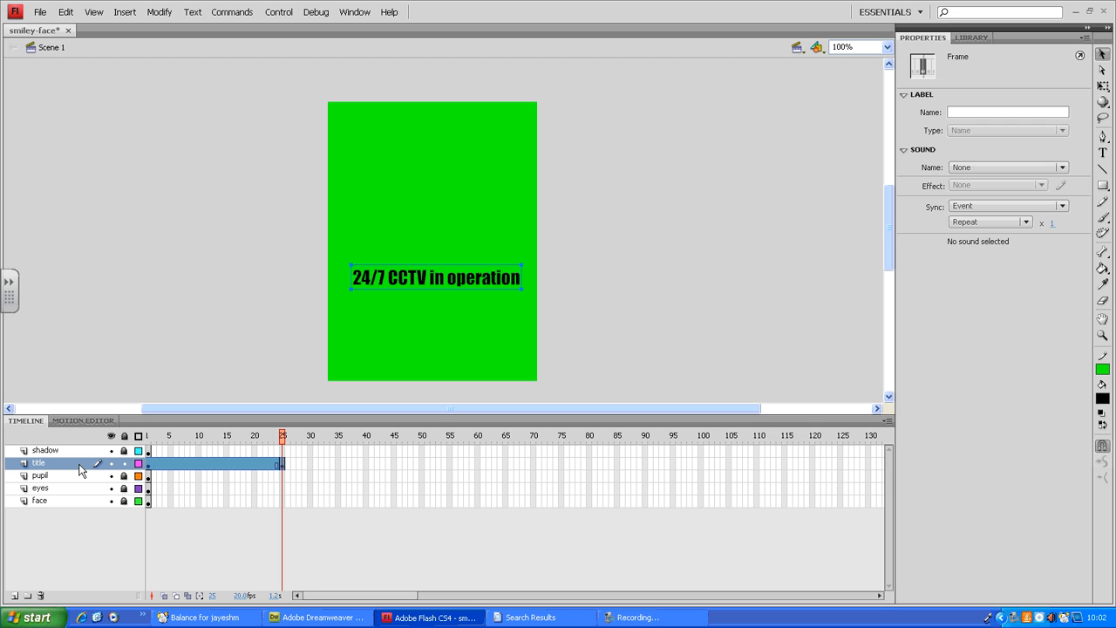
pyautogui.click(284, 448)
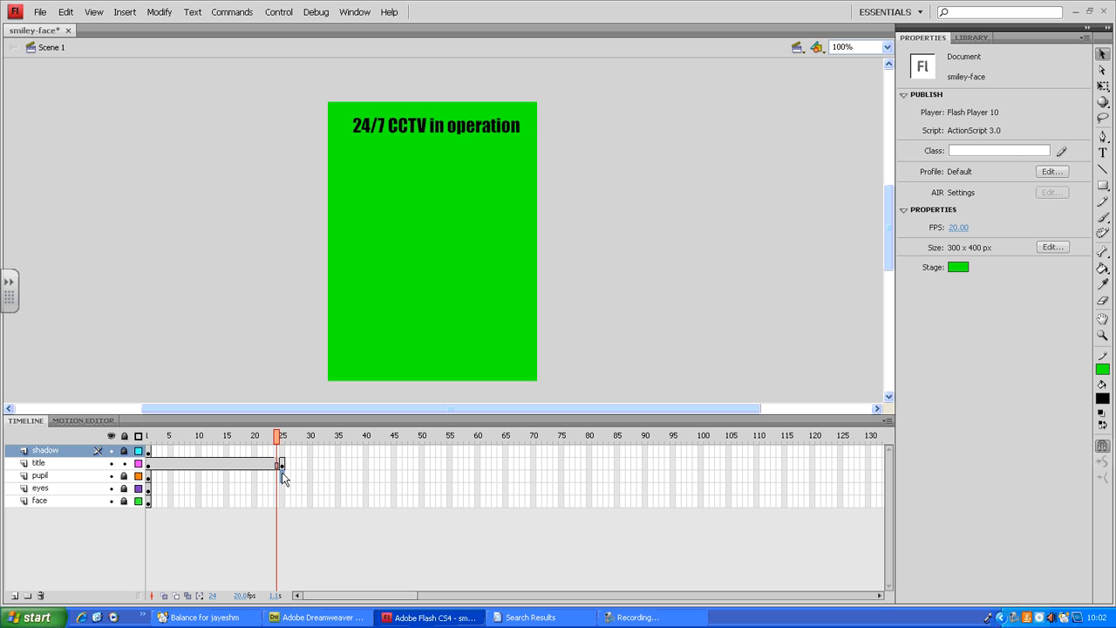
pyautogui.click(282, 476)
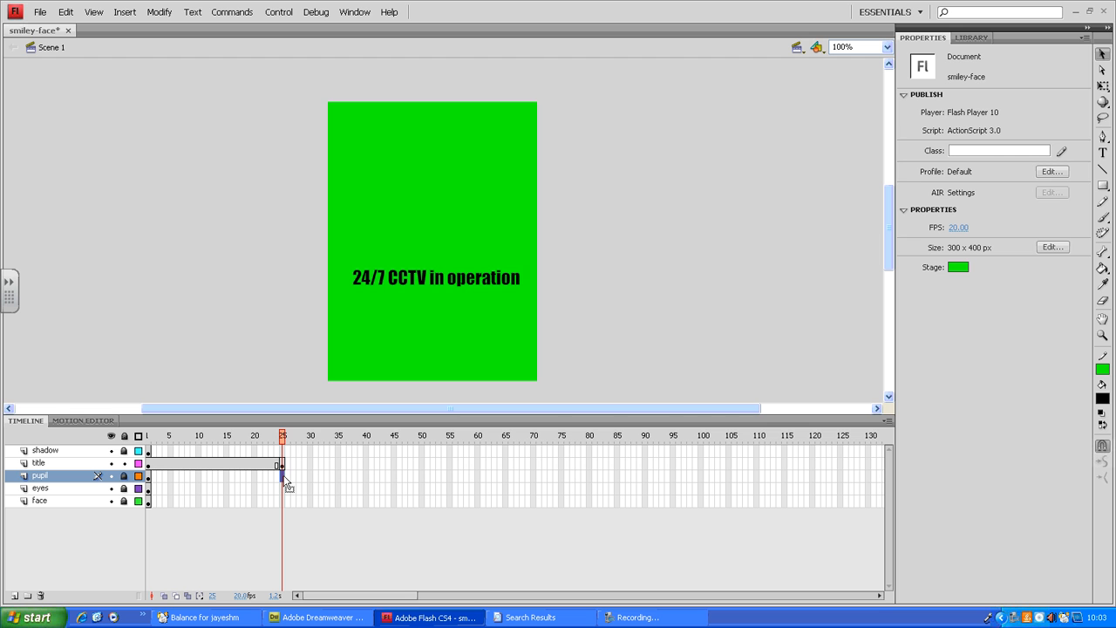
# - Test the movie, and play the timeline from frame 1 to check how the title changes at frame 25
pyautogui.hotkey('ctrl', 'Return')
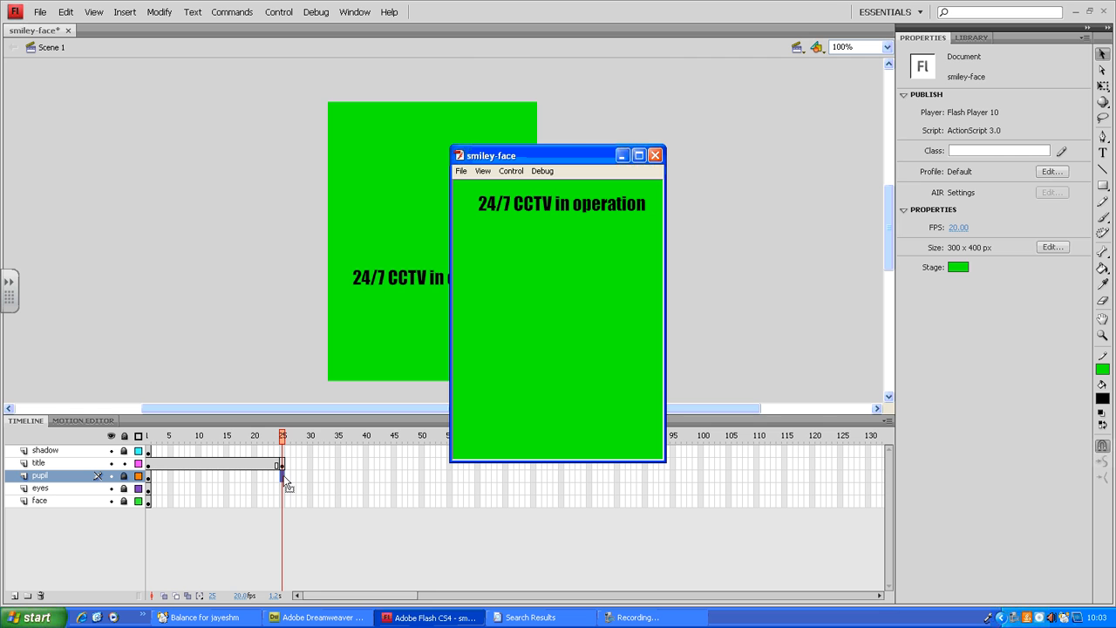
pyautogui.click(656, 157)
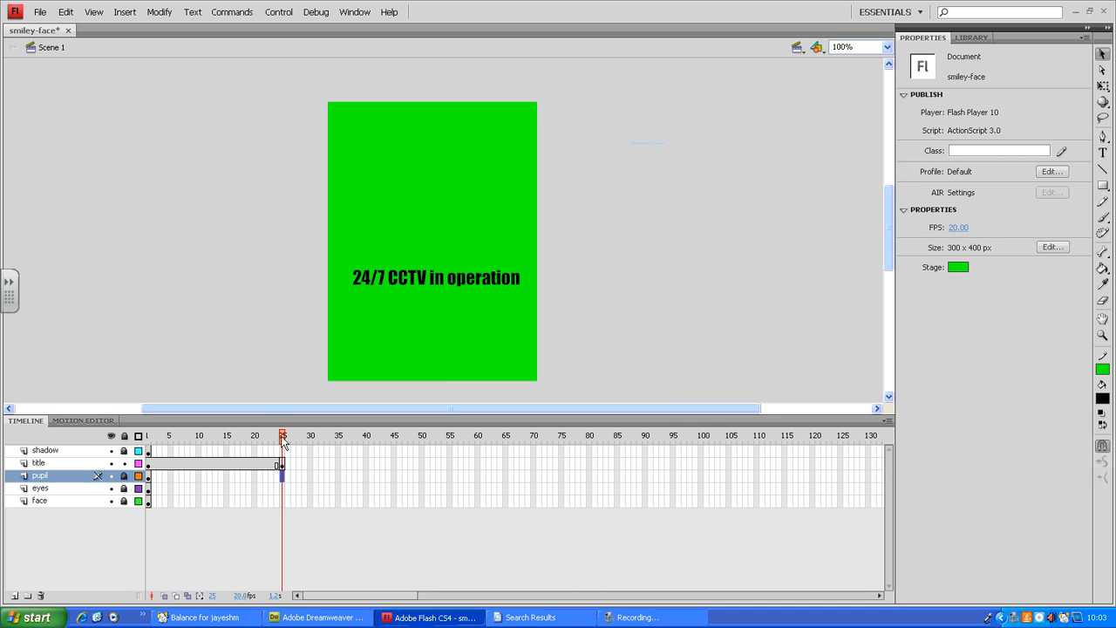
pyautogui.moveTo(283, 442); pyautogui.dragTo(149, 440)
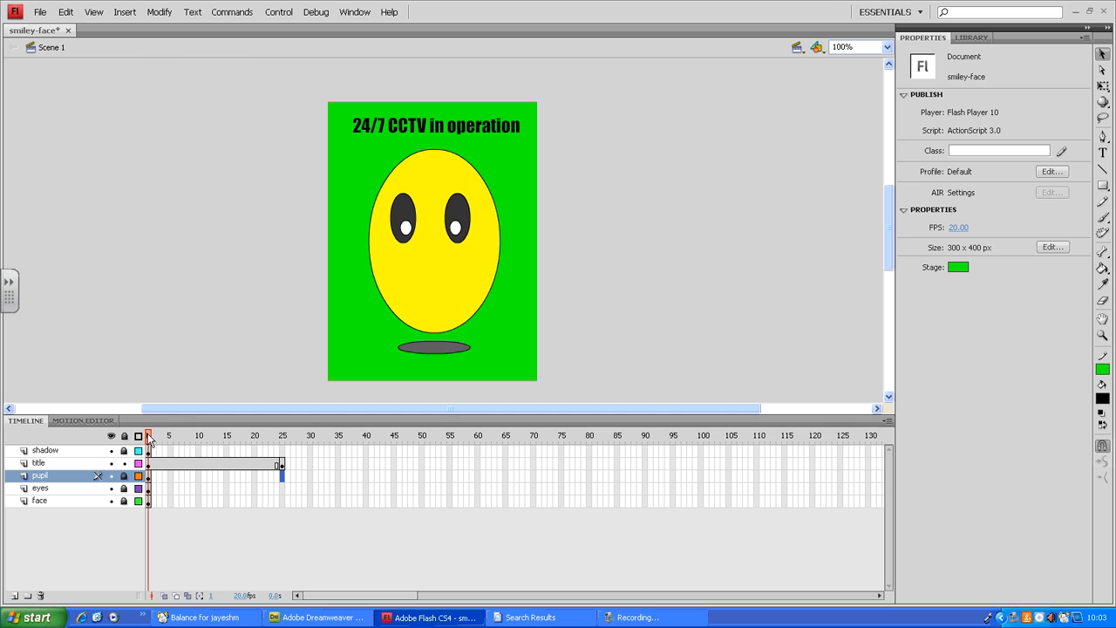
pyautogui.press('Return')
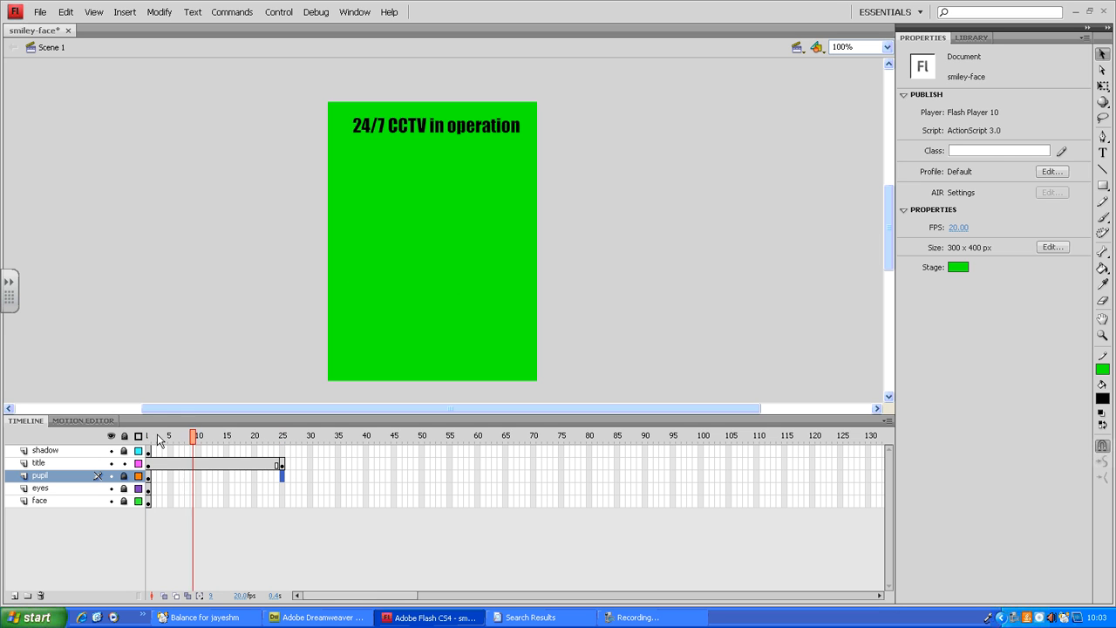
pyautogui.moveTo(158, 435); pyautogui.dragTo(120, 435)
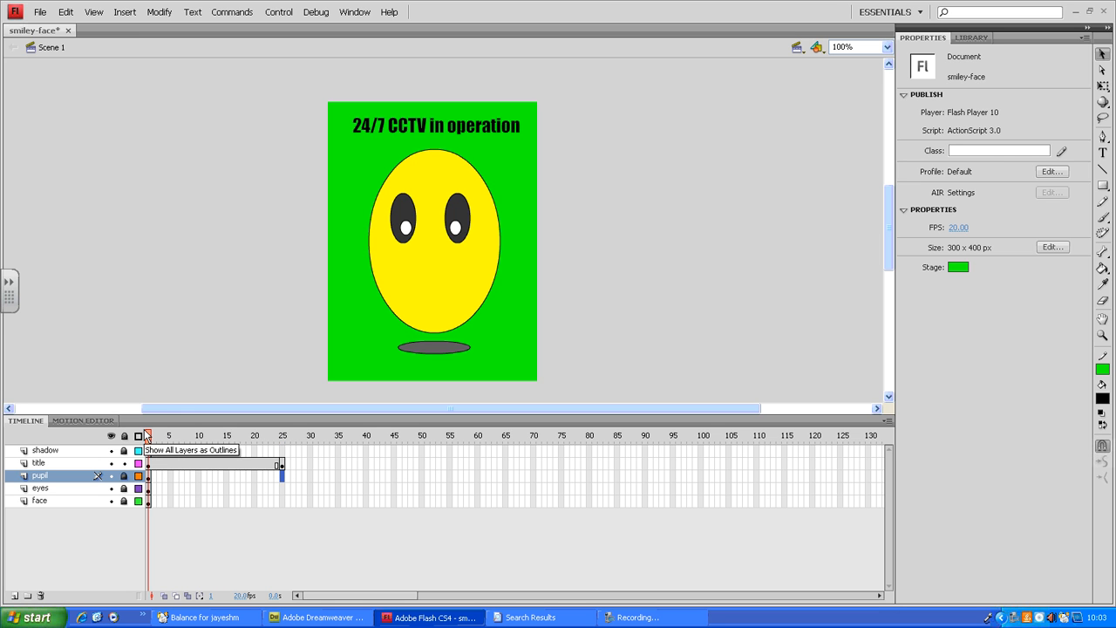
pyautogui.press('Return')
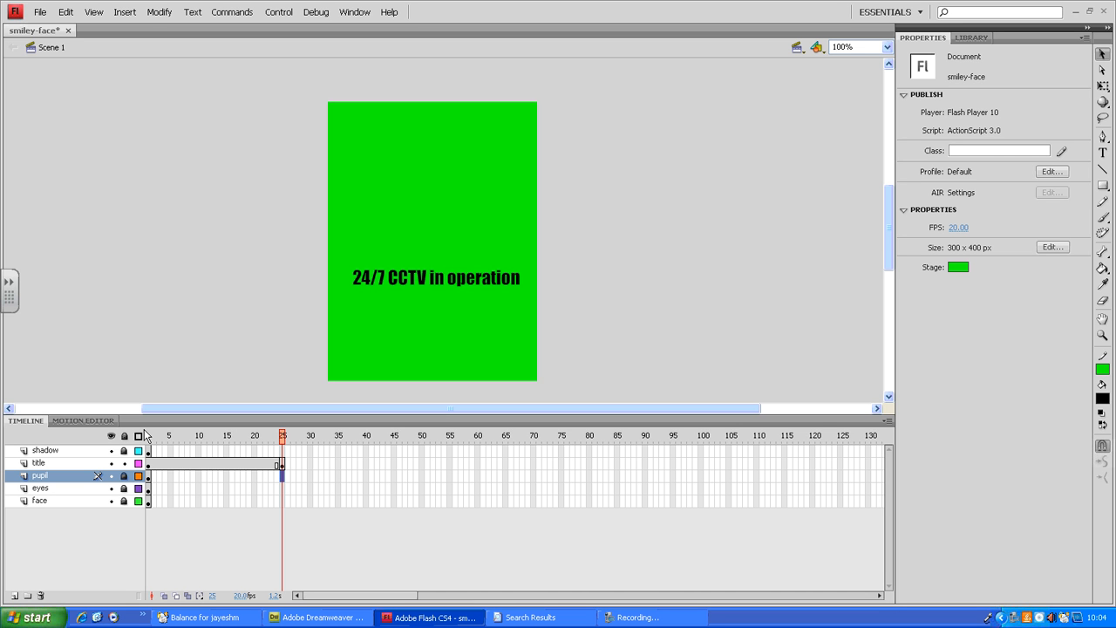
# - Insert a regular frame at frame 25 of the shadow, pupil, eyes and face layers
pyautogui.click(281, 450)
pyautogui.click(282, 475)
pyautogui.click(283, 487)
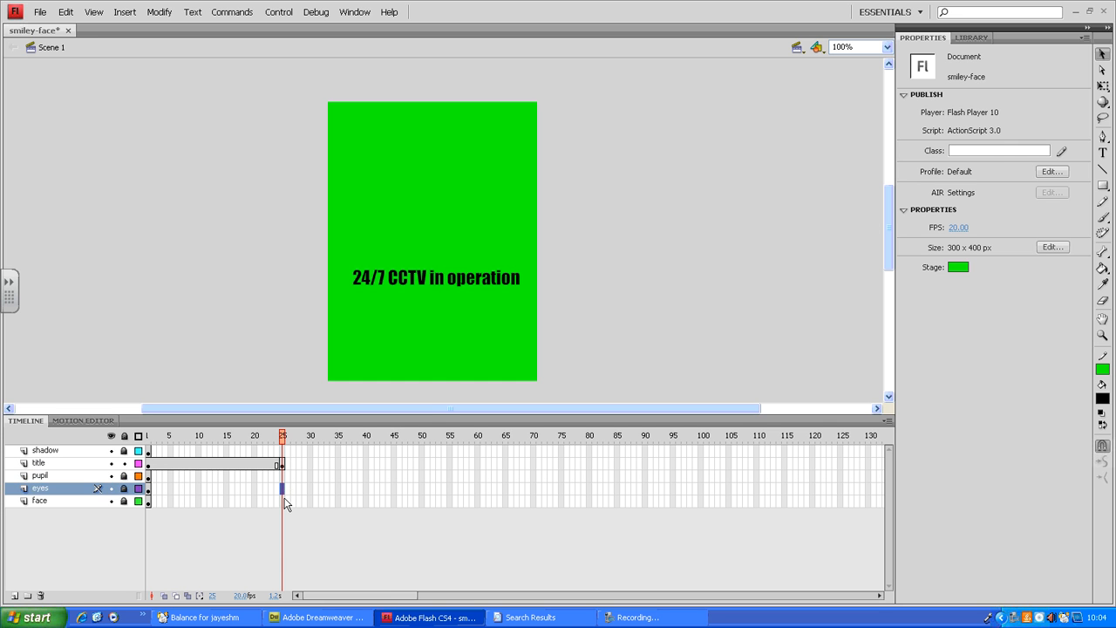
pyautogui.click(282, 501)
pyautogui.rightClick(283, 451)
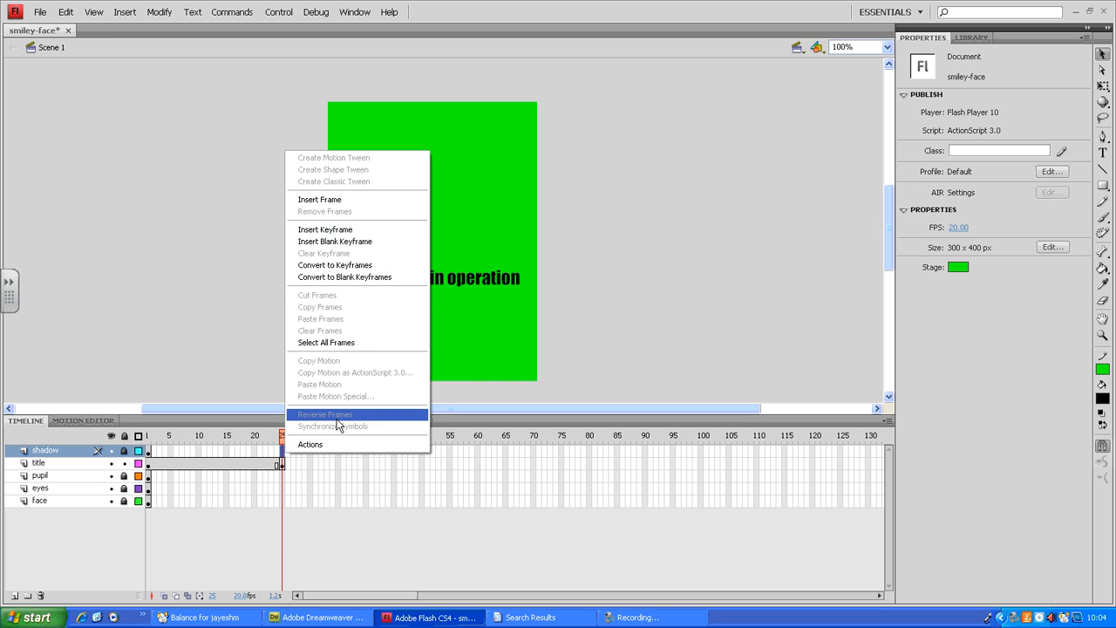
pyautogui.click(350, 200)
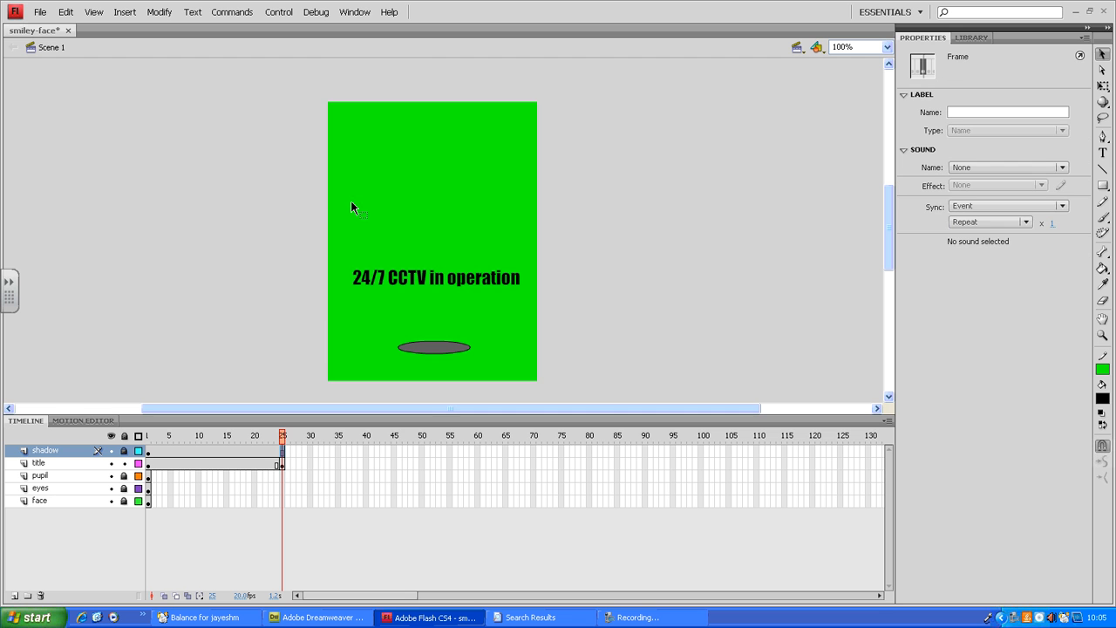
pyautogui.rightClick(283, 477)
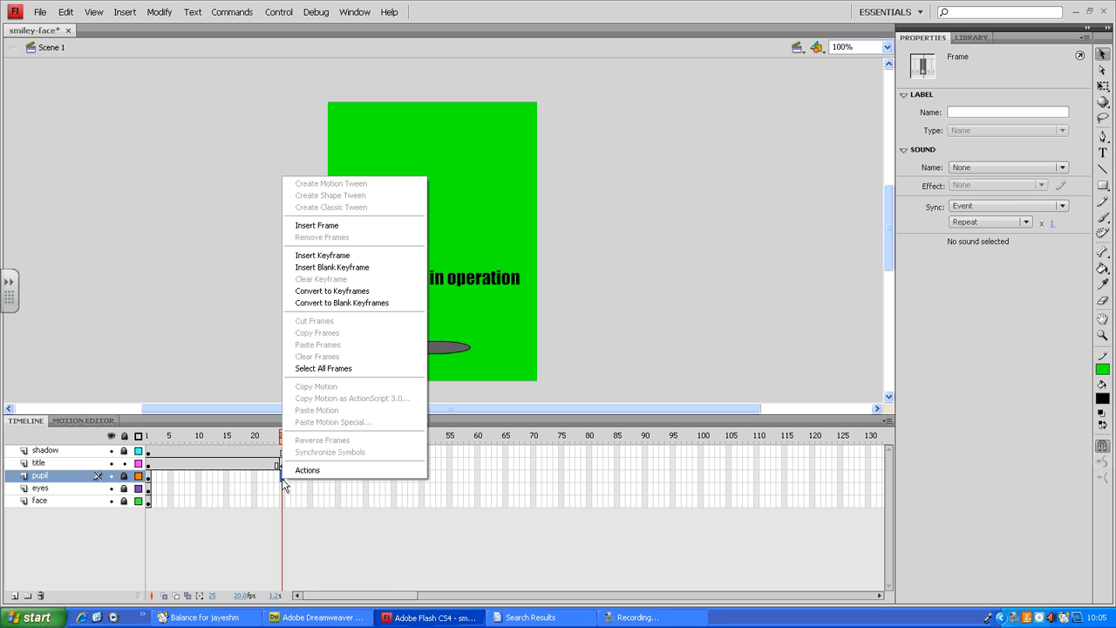
pyautogui.click(344, 226)
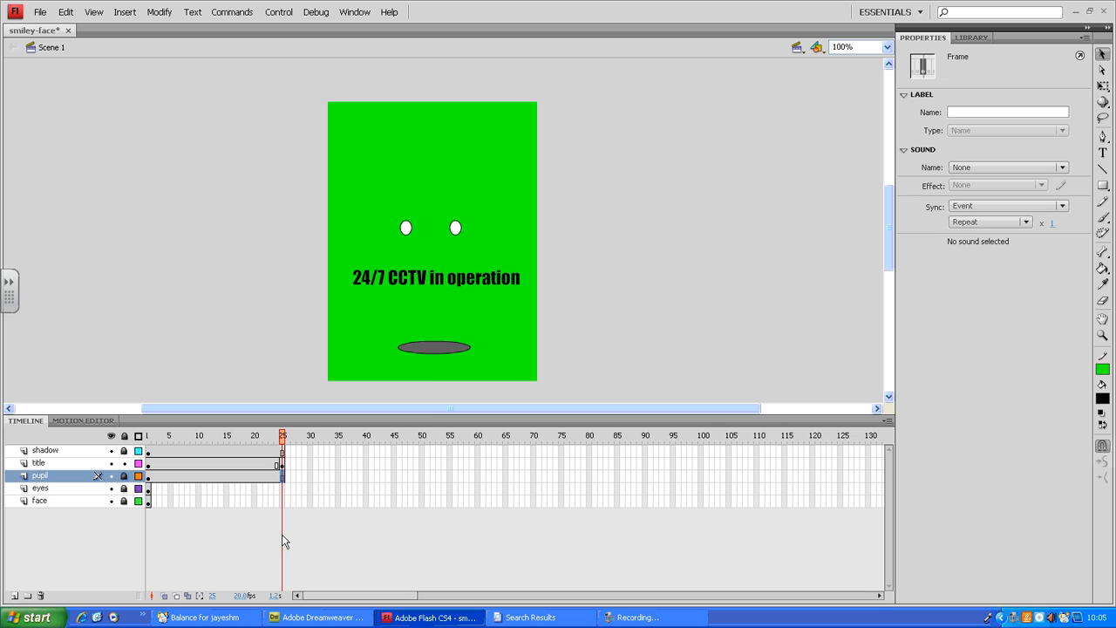
pyautogui.rightClick(285, 489)
pyautogui.click(366, 238)
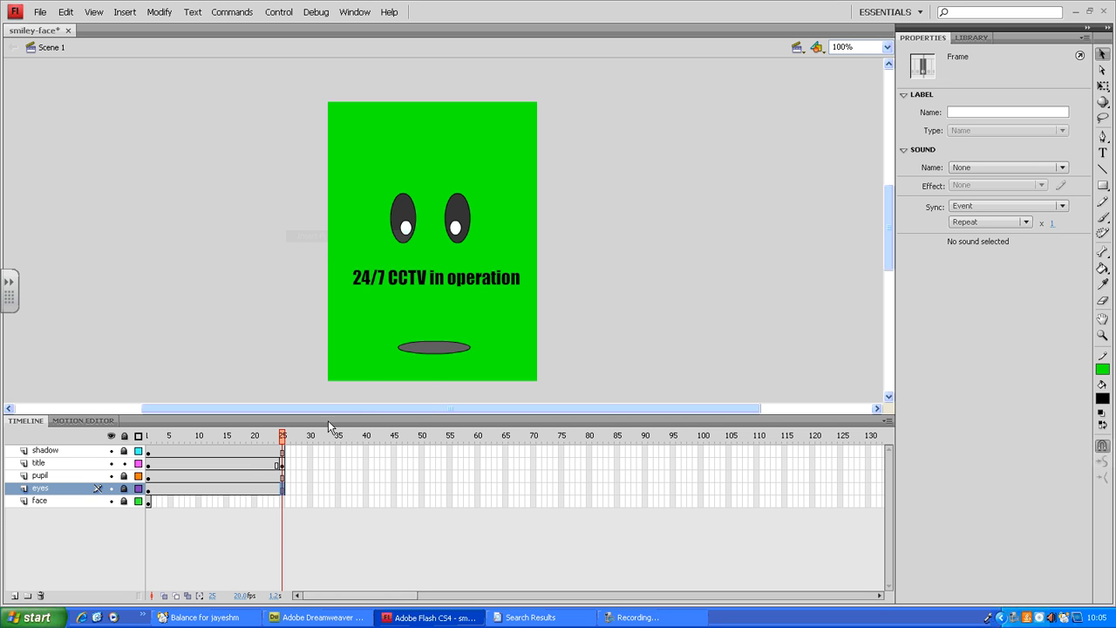
pyautogui.rightClick(284, 502)
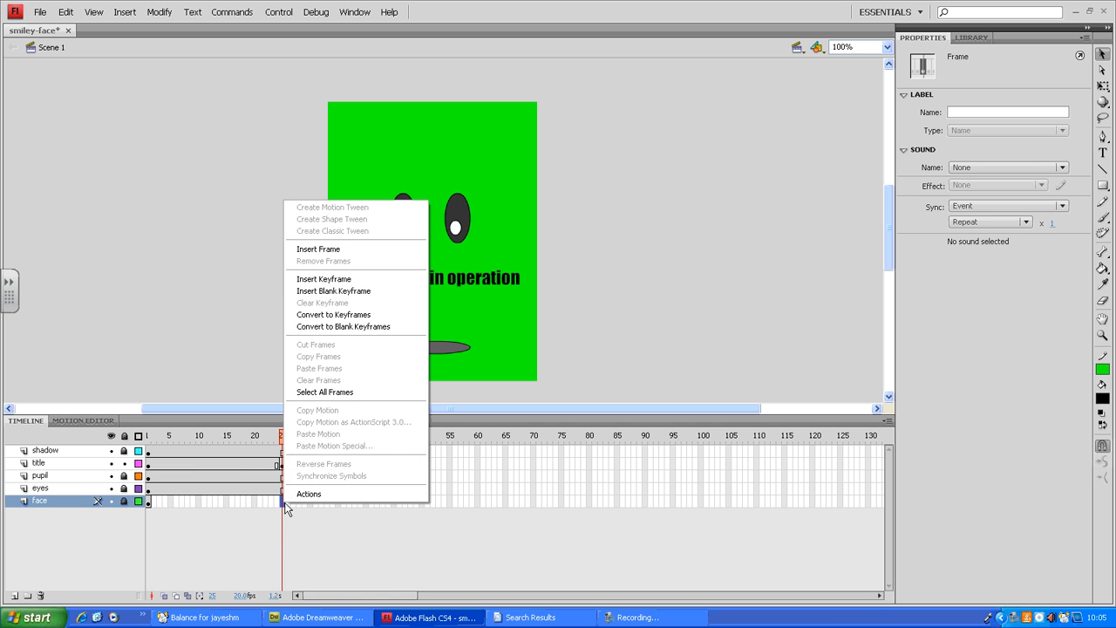
pyautogui.click(321, 249)
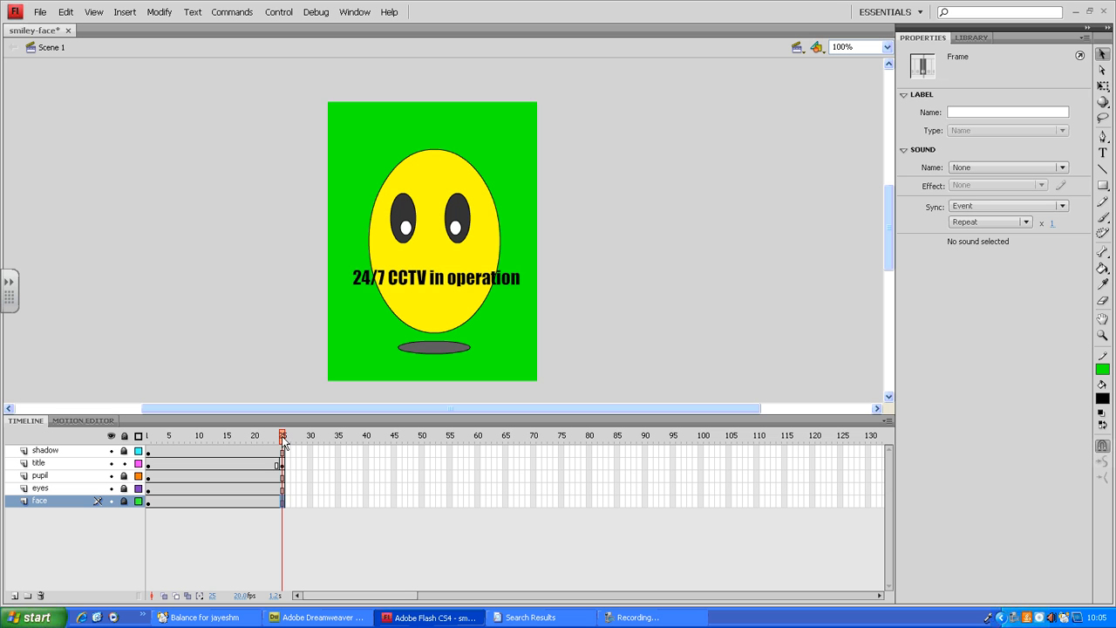
# - Scrub the timeline between frames 1 and 25, and test the movie to check all layers together
pyautogui.moveTo(285, 443); pyautogui.dragTo(142, 433)
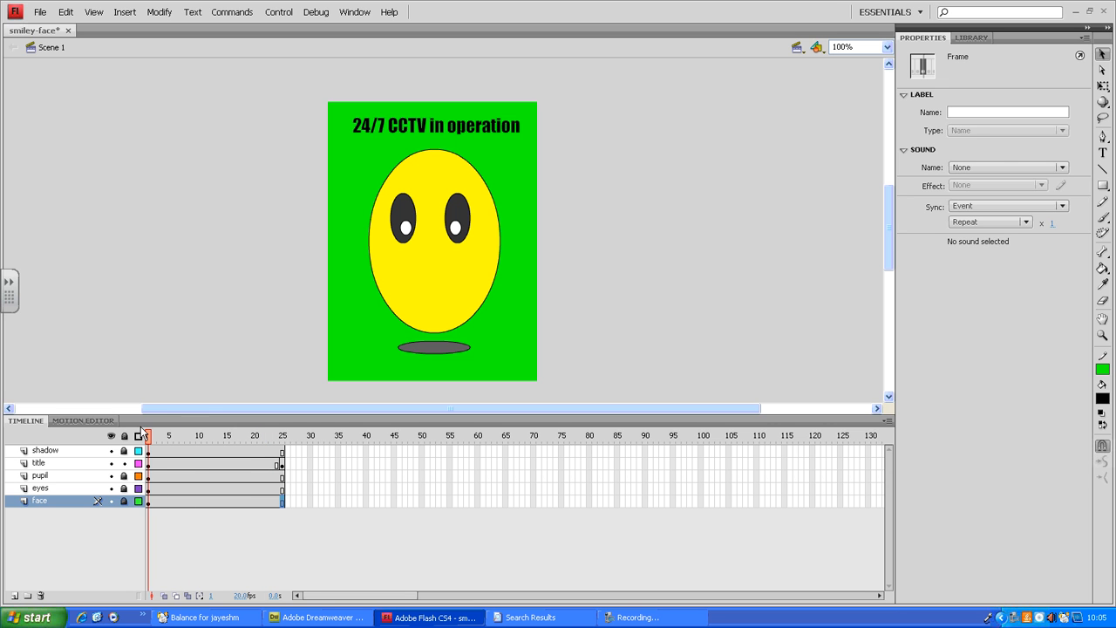
pyautogui.click(342, 489)
pyautogui.click(237, 436)
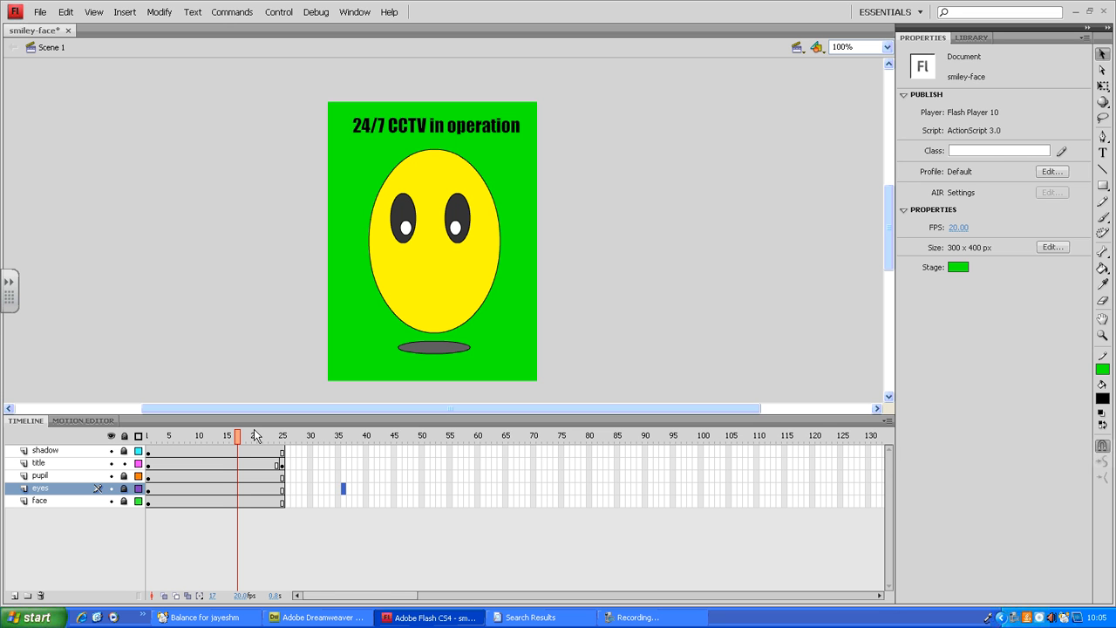
pyautogui.moveTo(255, 436); pyautogui.dragTo(283, 448)
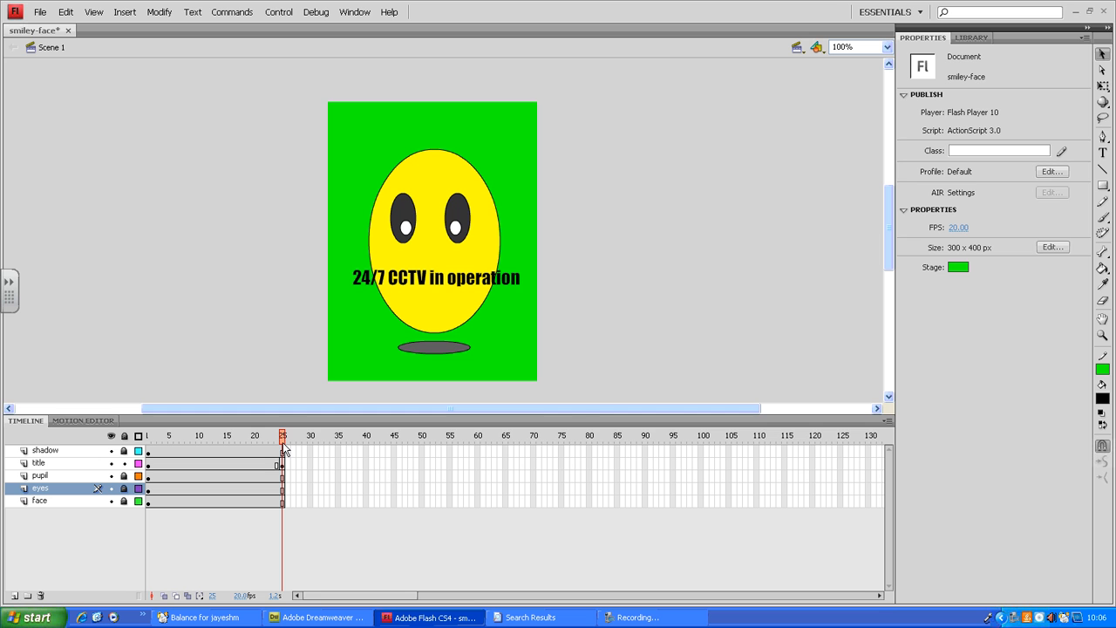
pyautogui.hotkey('ctrl', 'Return')
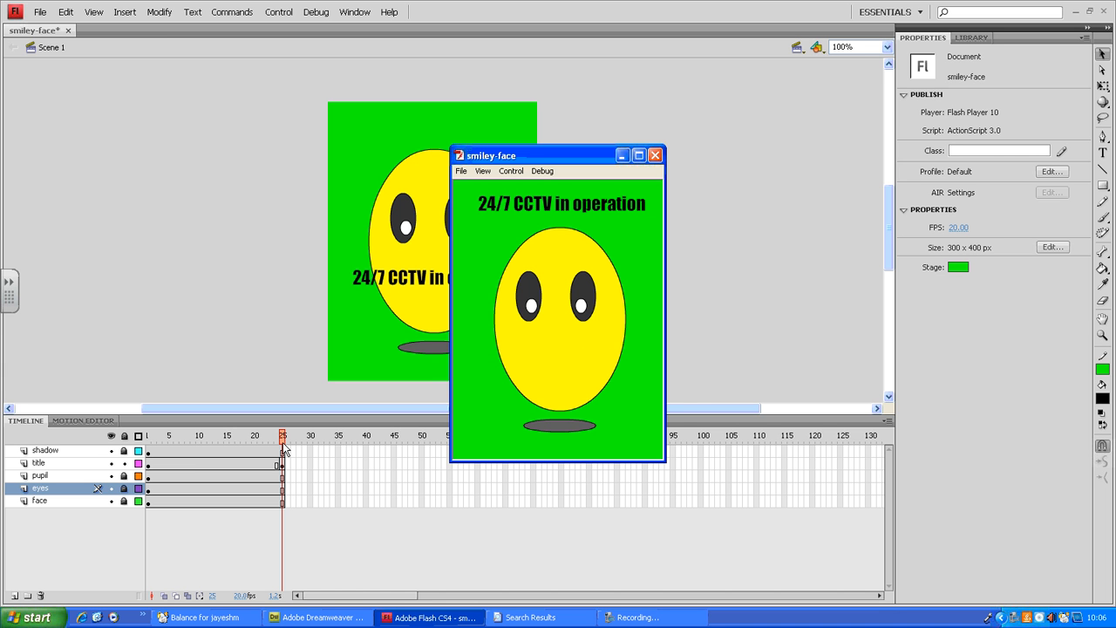
pyautogui.click(656, 156)
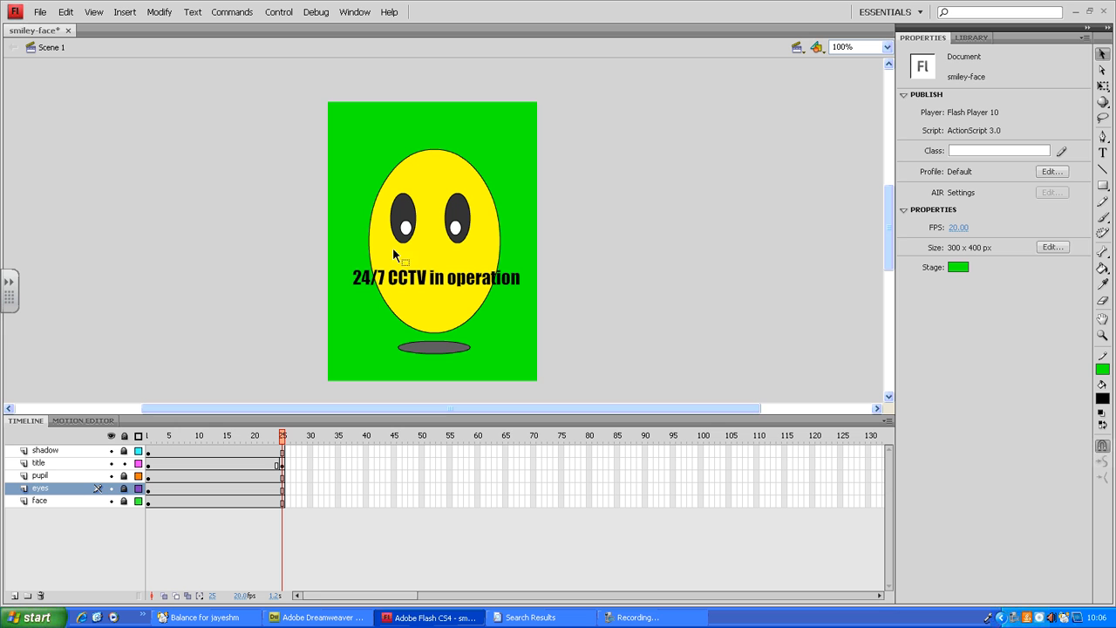
# - Clear the keyframe at frame 25 of the title layer
pyautogui.click(282, 464)
pyautogui.click(283, 465)
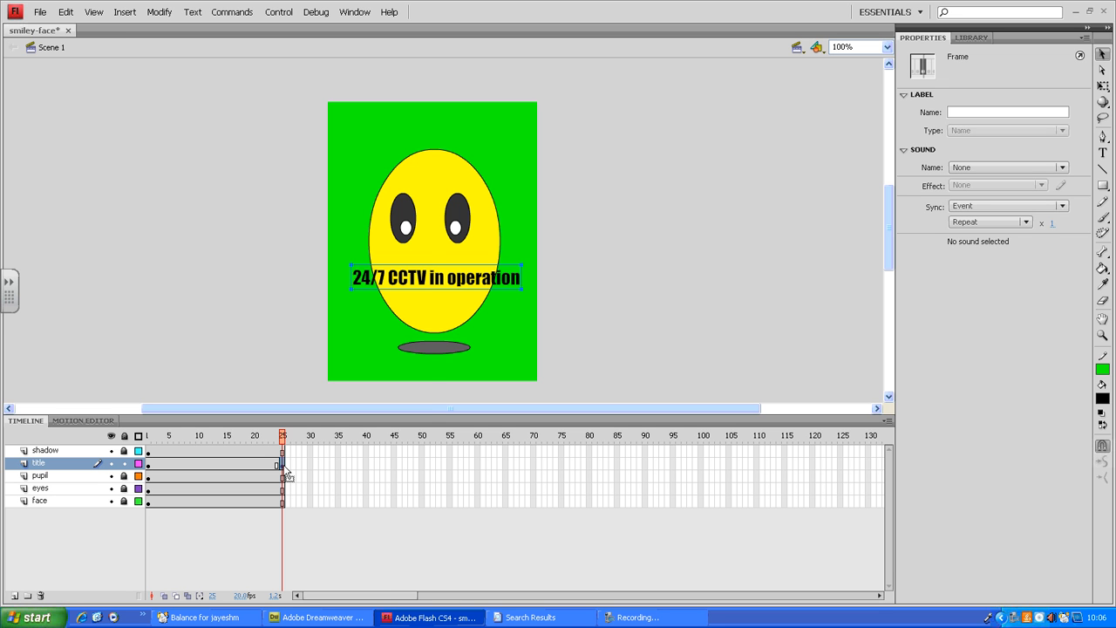
pyautogui.rightClick(287, 471)
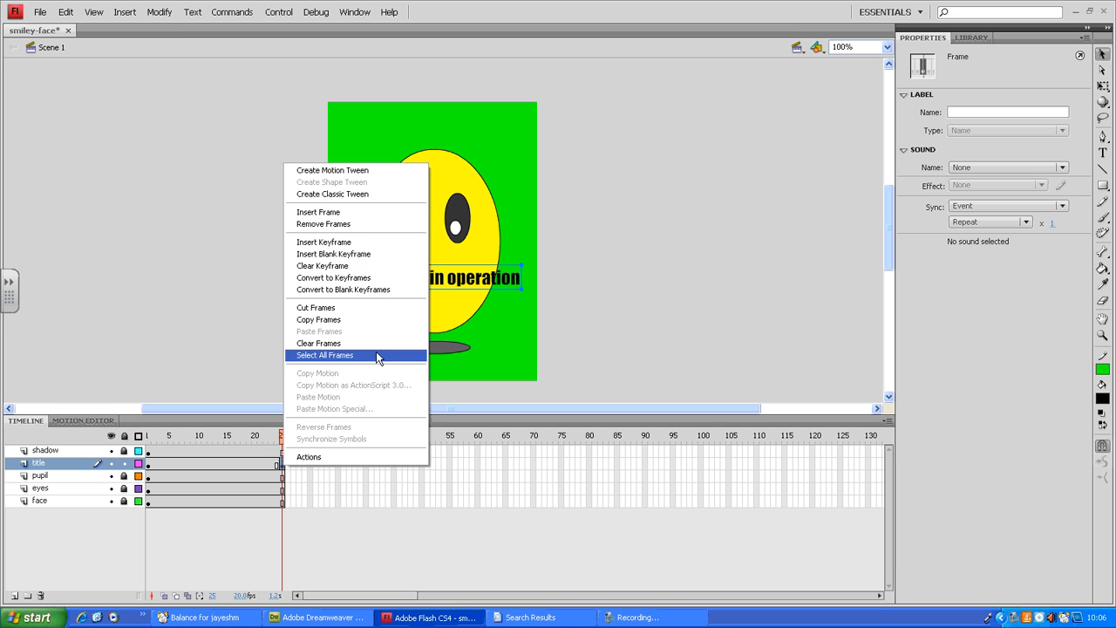
pyautogui.click(350, 267)
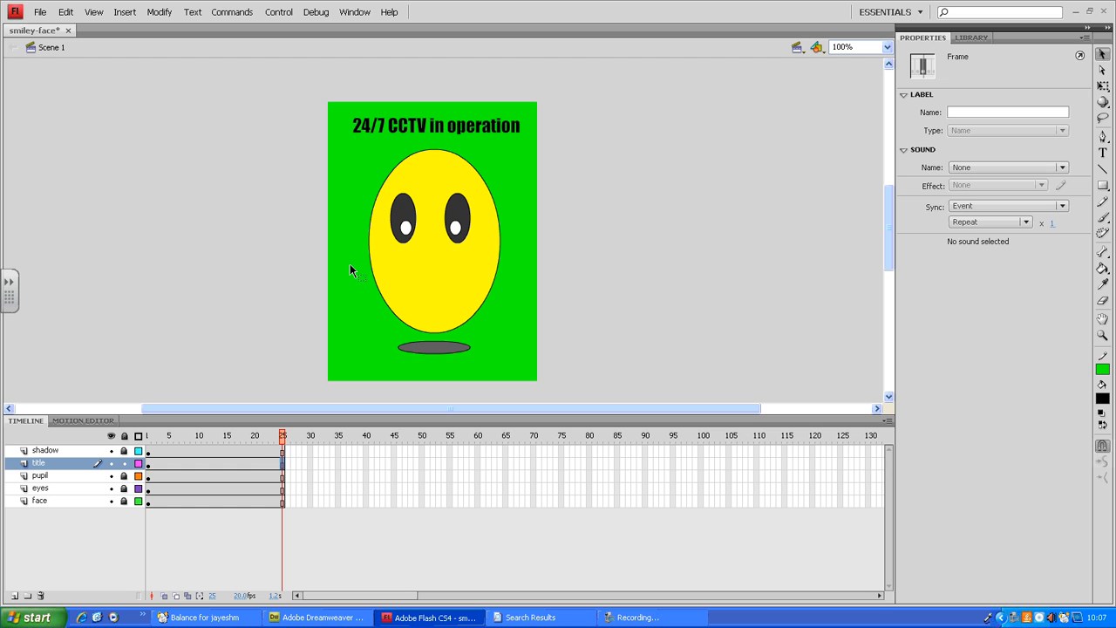
# - Return the playhead to frame 1 and play the timeline to check the animation through frame 25
pyautogui.click(271, 436)
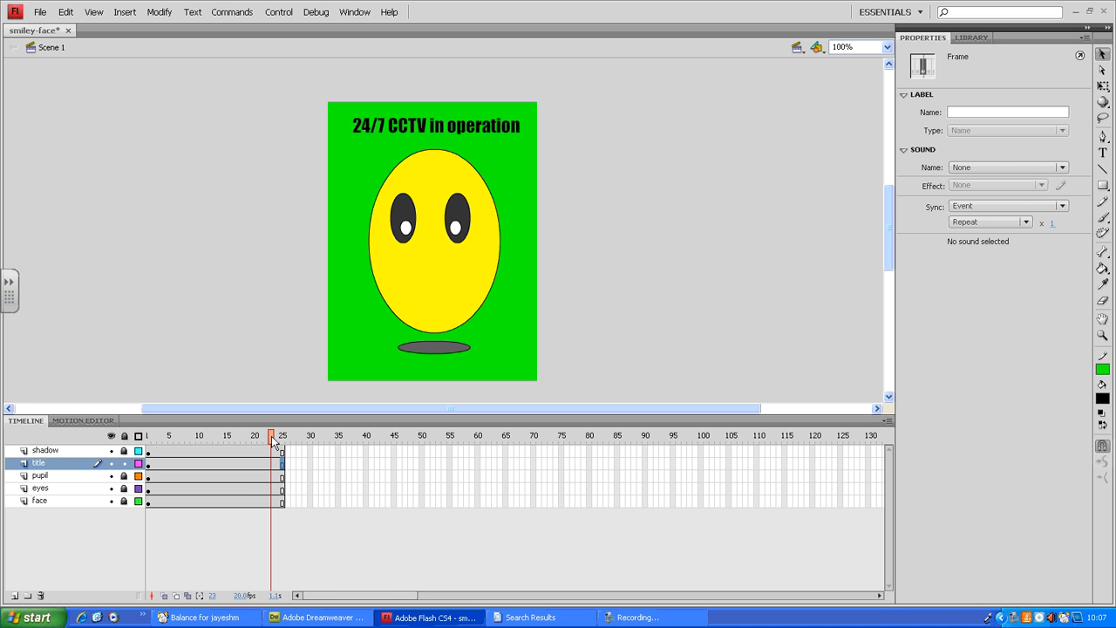
pyautogui.click(314, 476)
pyautogui.moveTo(283, 442); pyautogui.dragTo(148, 441)
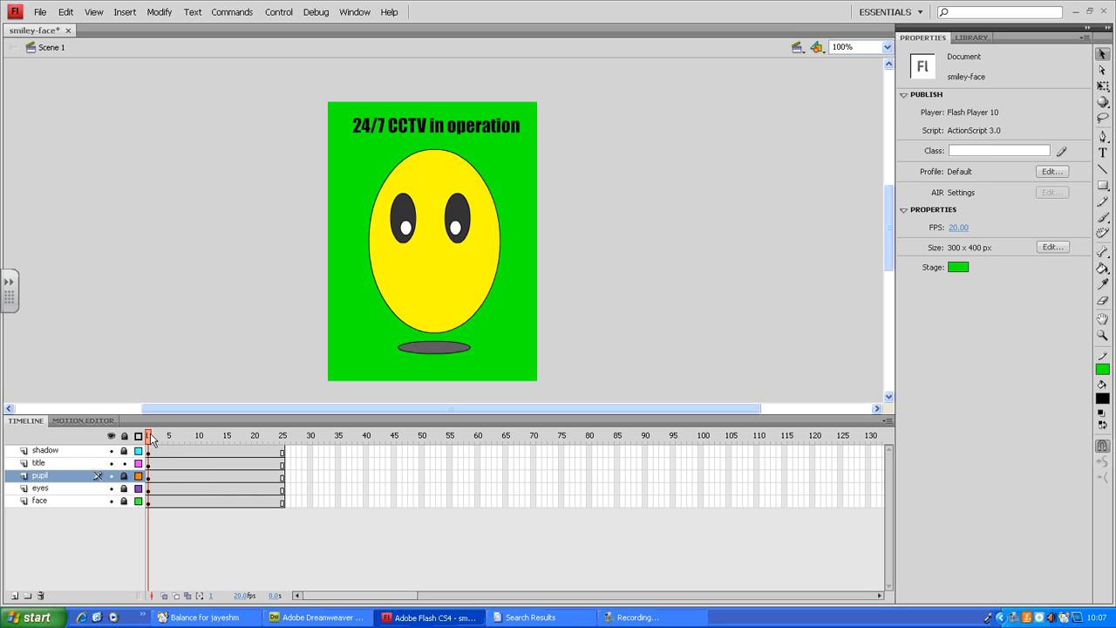
pyautogui.press('Return')
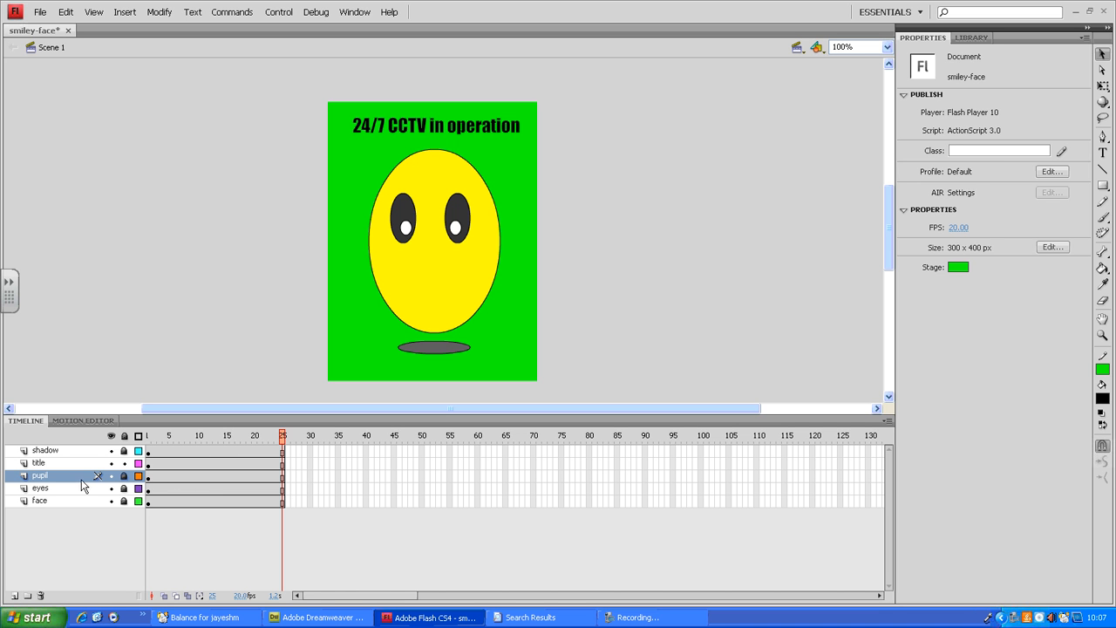
# - Insert a keyframe at frame 10 of the pupil layer
pyautogui.click(198, 476)
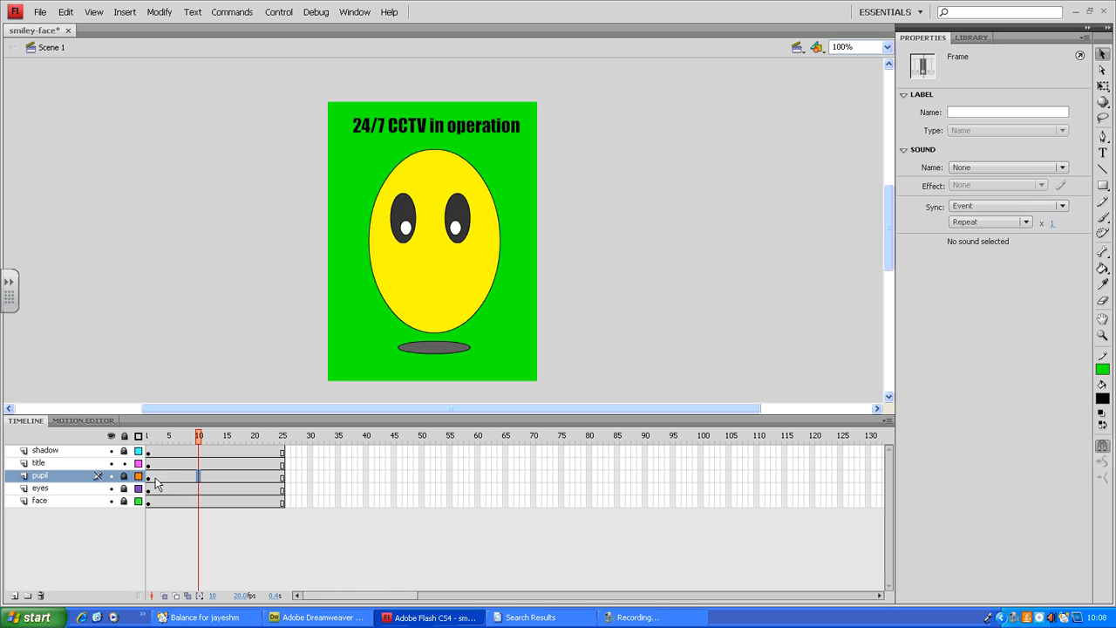
pyautogui.rightClick(199, 477)
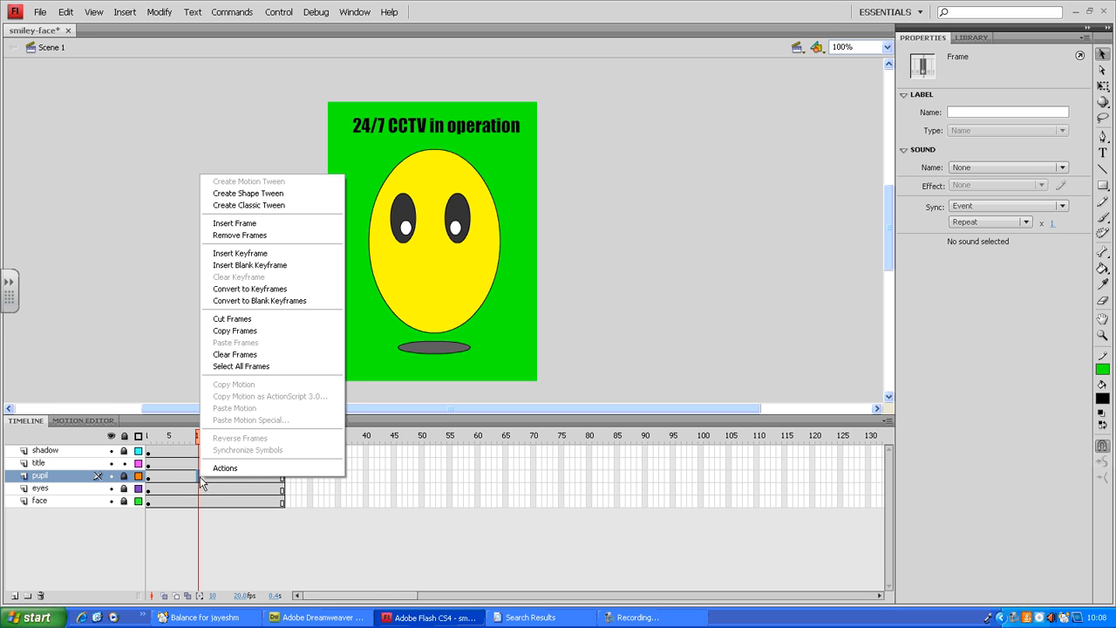
pyautogui.click(278, 253)
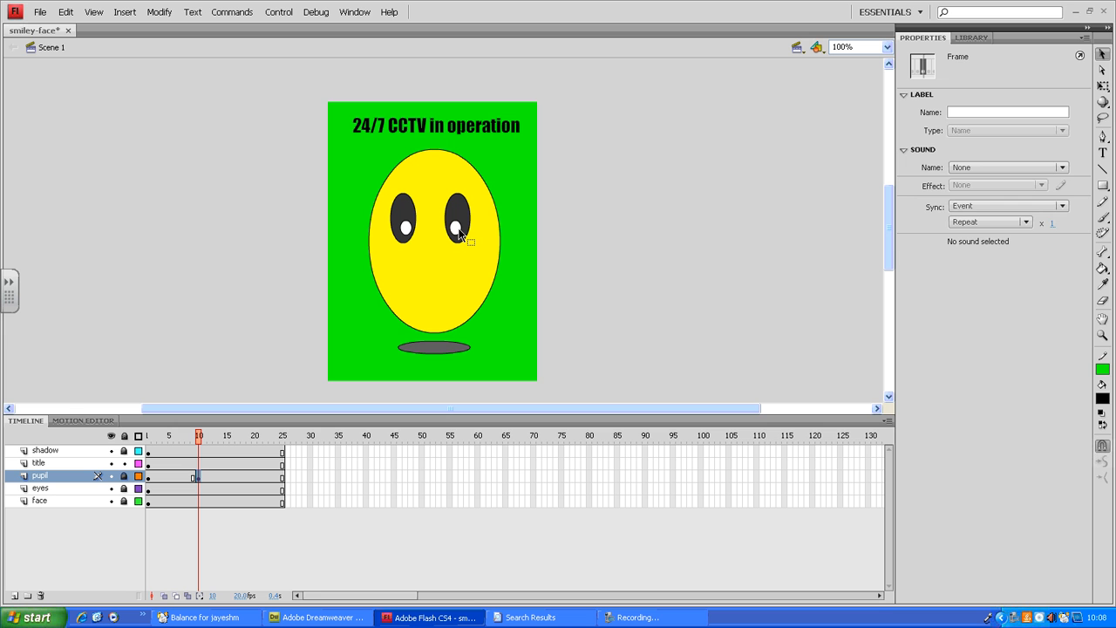
# - With the pupil layer unlocked at frame 10, move the right pupil to about X 180, Y 139.9 and the left to about X 90, Y 160.7
pyautogui.click(456, 231)
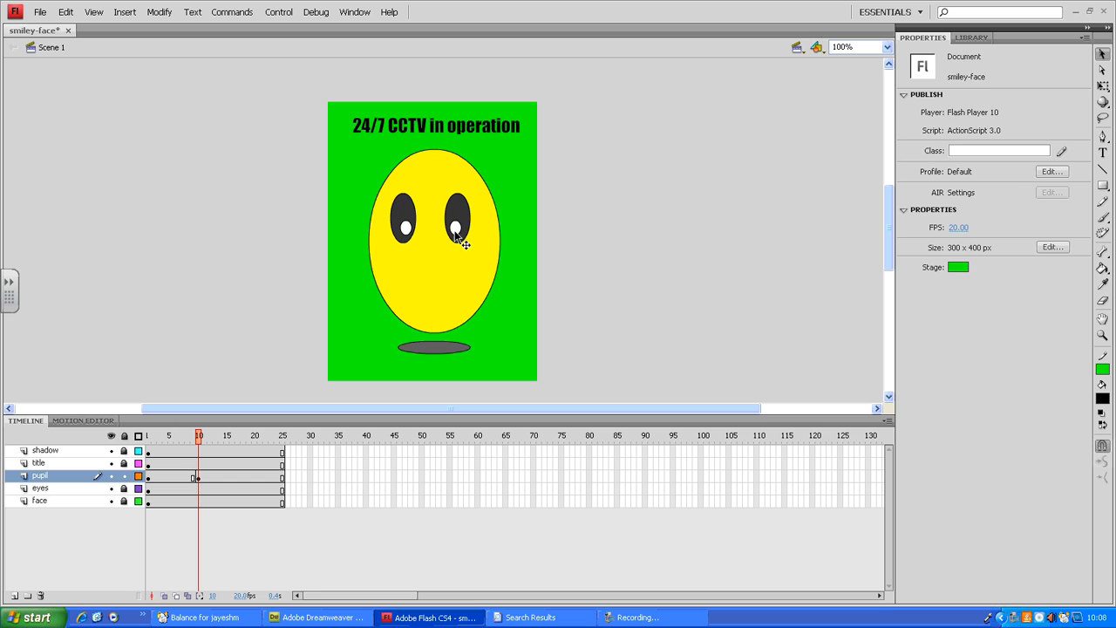
pyautogui.click(456, 231)
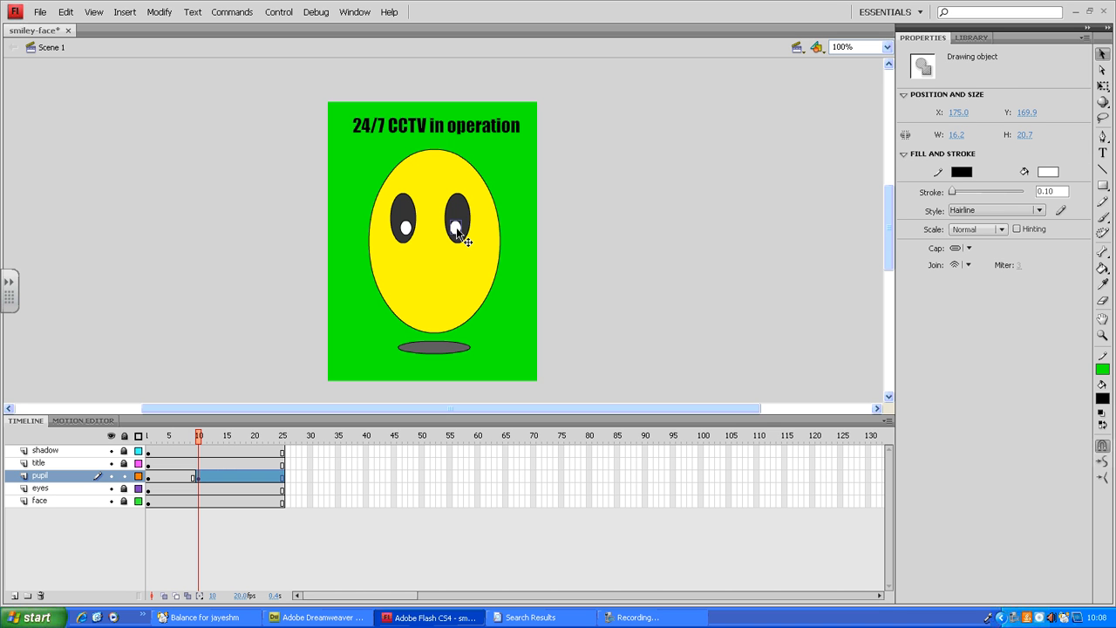
pyautogui.moveTo(457, 228); pyautogui.dragTo(462, 208)
pyautogui.click(406, 231)
pyautogui.moveTo(406, 231); pyautogui.dragTo(399, 225)
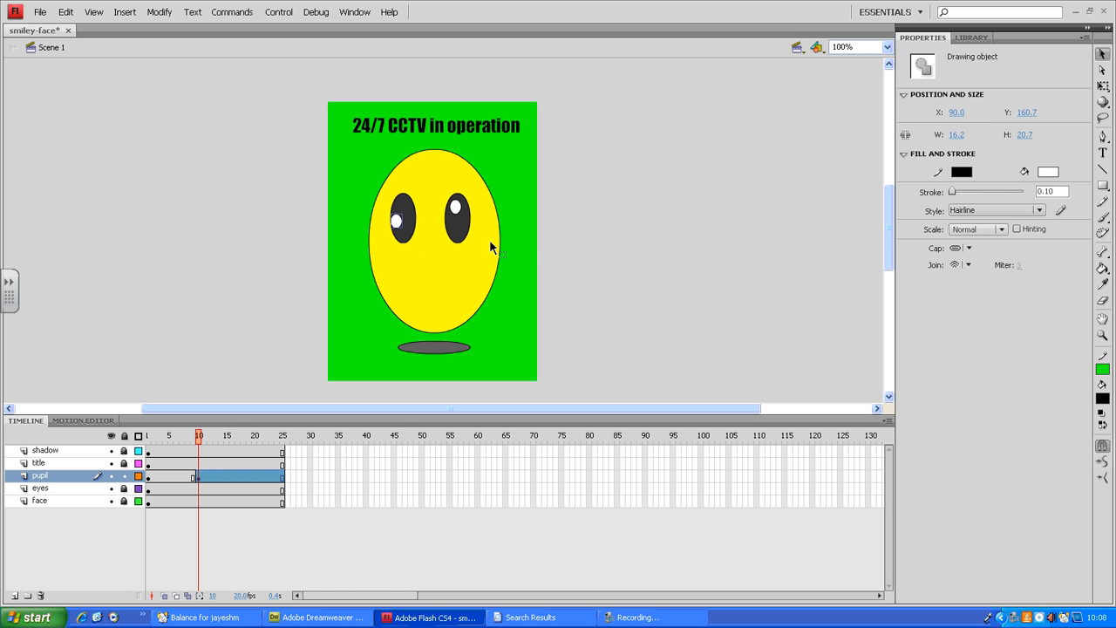
pyautogui.moveTo(465, 212); pyautogui.dragTo(468, 212)
# - Scrub the timeline from frame 1 past frame 10 to compare the pupil positions at the two keyframes
pyautogui.moveTo(196, 437); pyautogui.dragTo(147, 437)
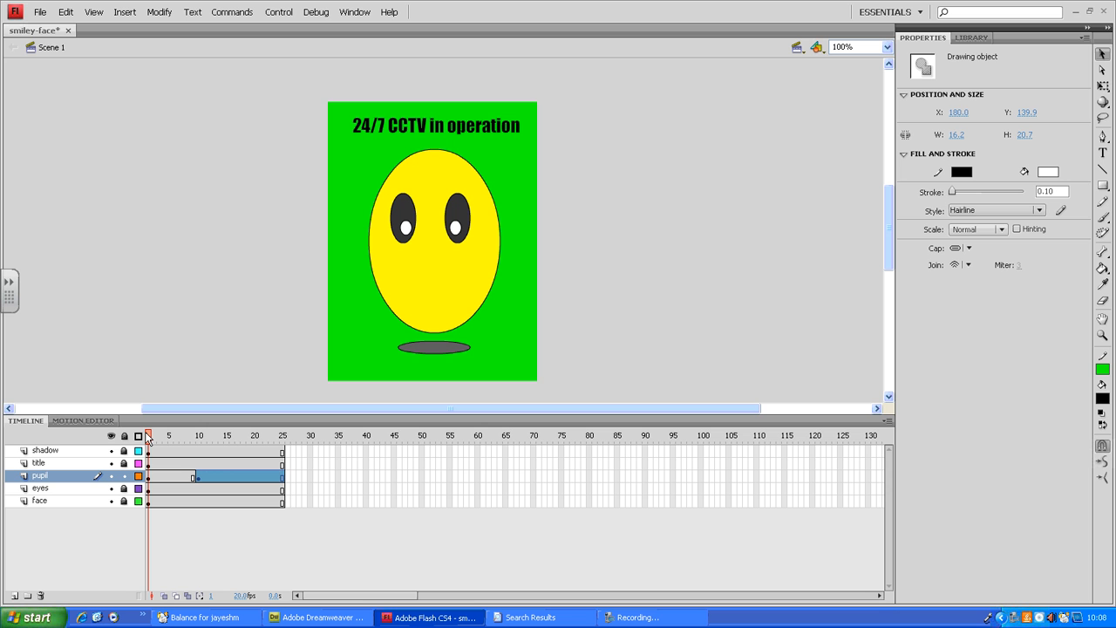
pyautogui.moveTo(148, 438); pyautogui.dragTo(200, 441)
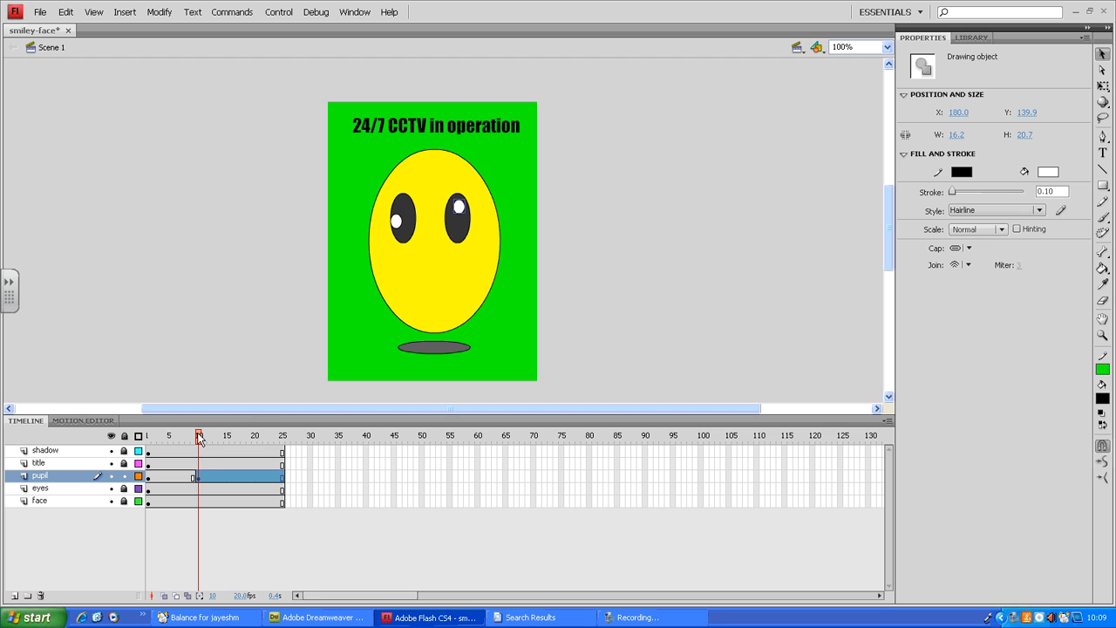
pyautogui.moveTo(200, 439); pyautogui.dragTo(251, 443)
# - Insert a keyframe at frame 20 of the pupil layer
pyautogui.click(256, 479)
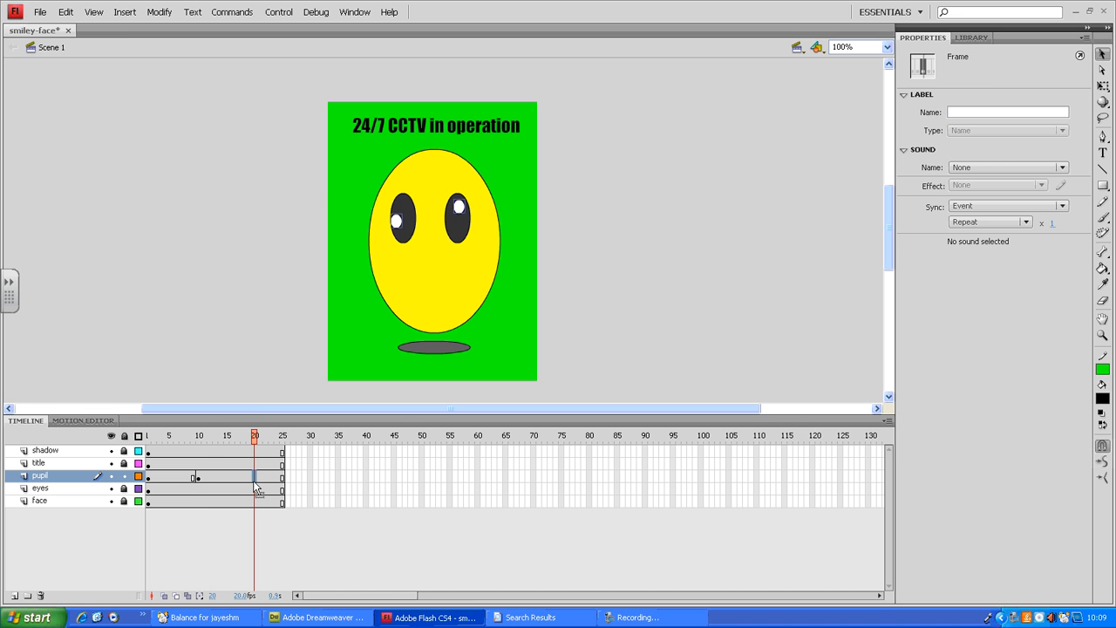
pyautogui.rightClick(256, 483)
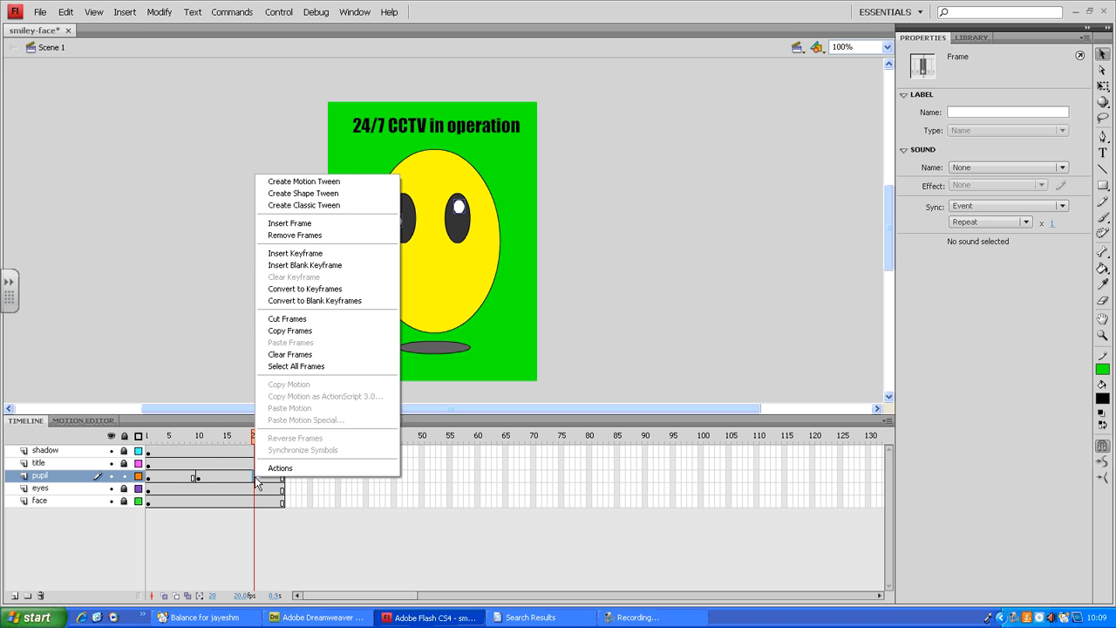
pyautogui.click(321, 254)
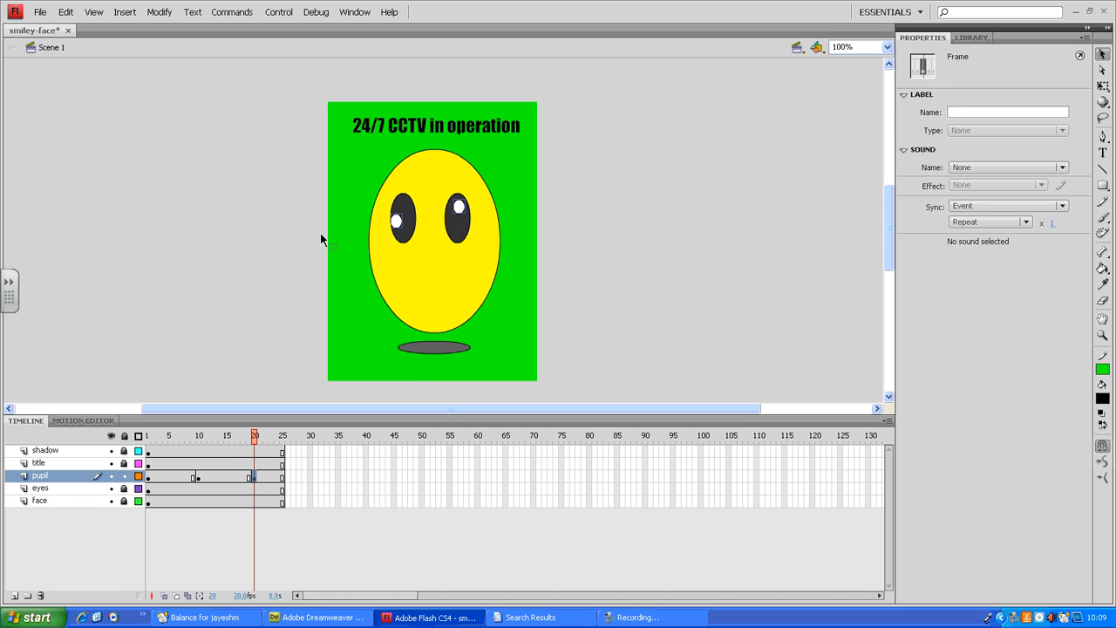
# - At frame 20, move both pupils to the inner edges of their eyes, placing the left one at about X 109.5, Y 160.7
pyautogui.click(278, 232)
pyautogui.click(399, 223)
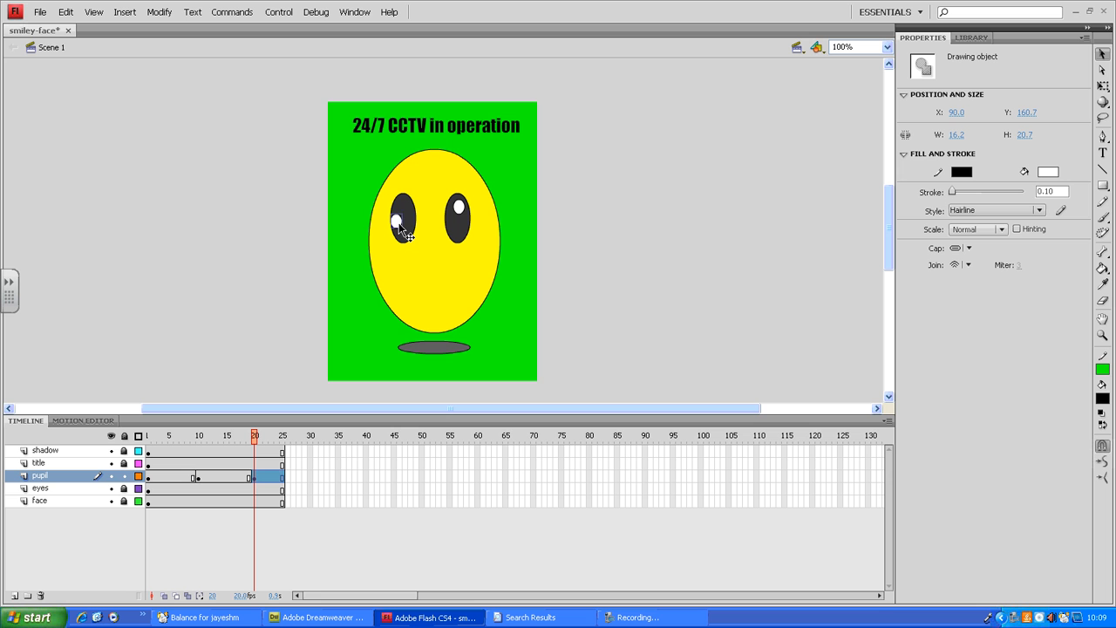
pyautogui.moveTo(399, 222)
pyautogui.mouseDown()
pyautogui.moveTo(457, 220)
pyautogui.moveTo(454, 228)
pyautogui.mouseUp()
pyautogui.click(459, 209)
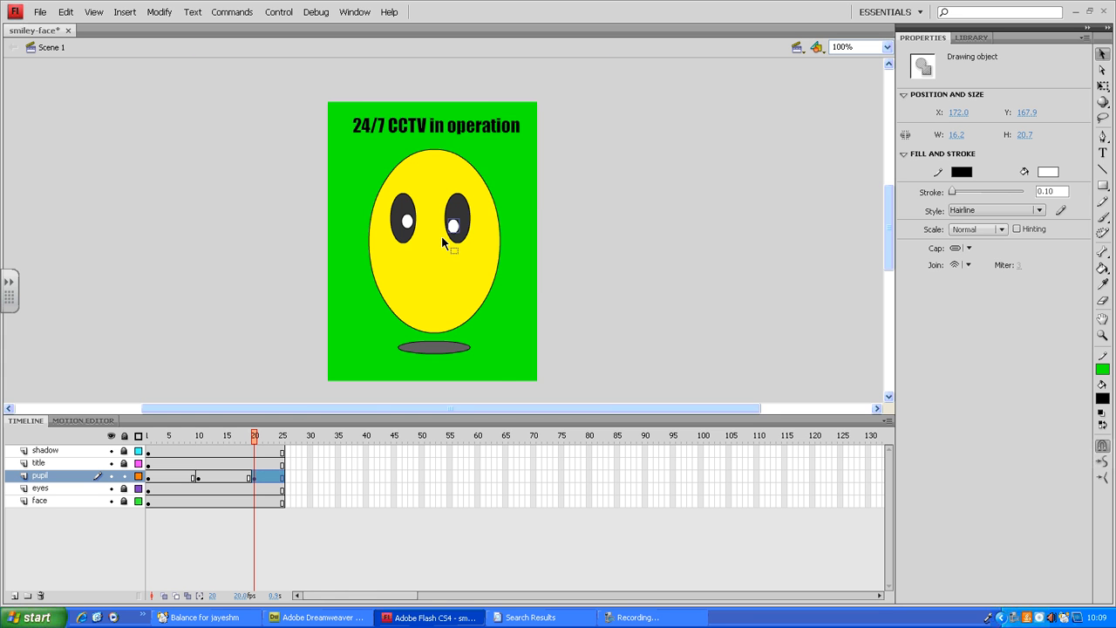
pyautogui.hotkey('ctrl', '=')
pyautogui.hotkey('ctrl', '=')
pyautogui.moveTo(443, 236); pyautogui.dragTo(433, 221)
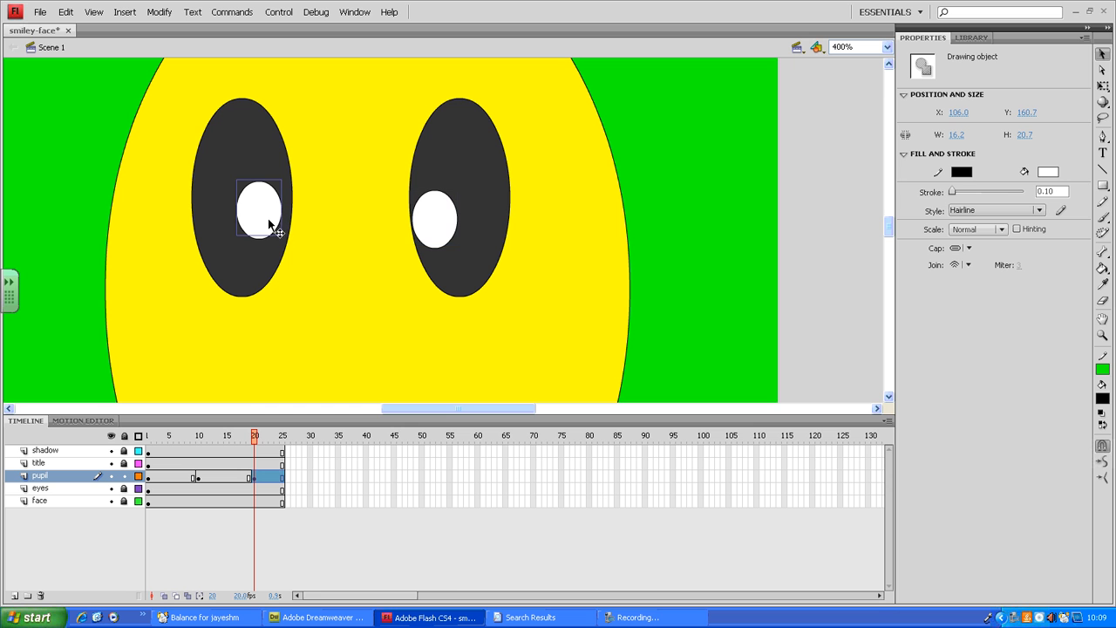
pyautogui.moveTo(269, 224); pyautogui.dragTo(276, 220)
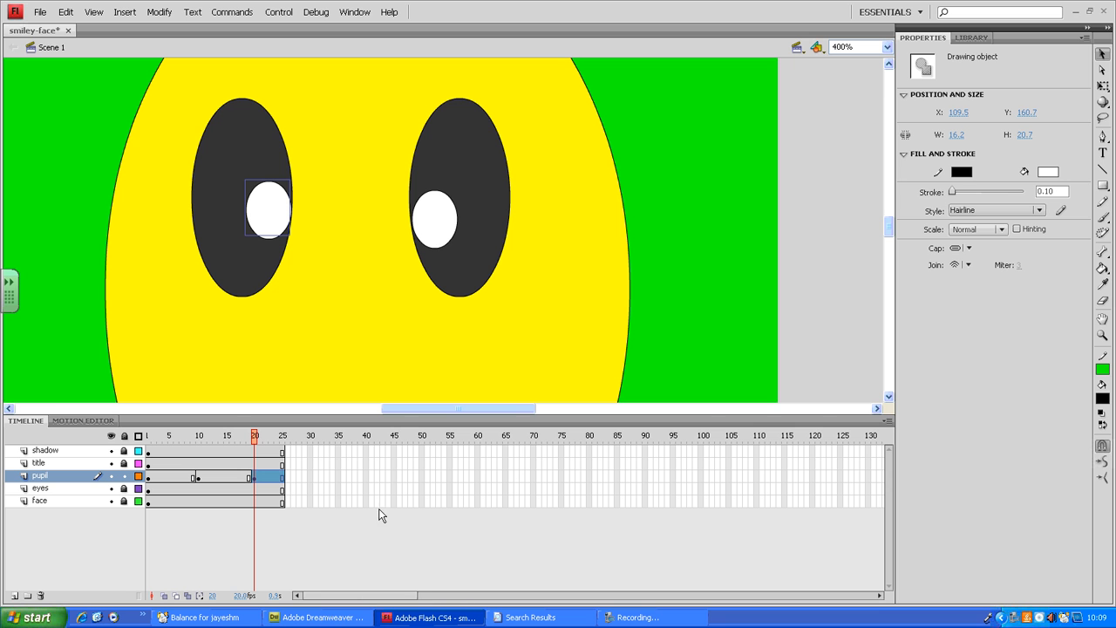
# - Nudge the right pupil at frame 20 to about X 169.3, Y 163.7, just inside the eye's inner edge
pyautogui.click(430, 220)
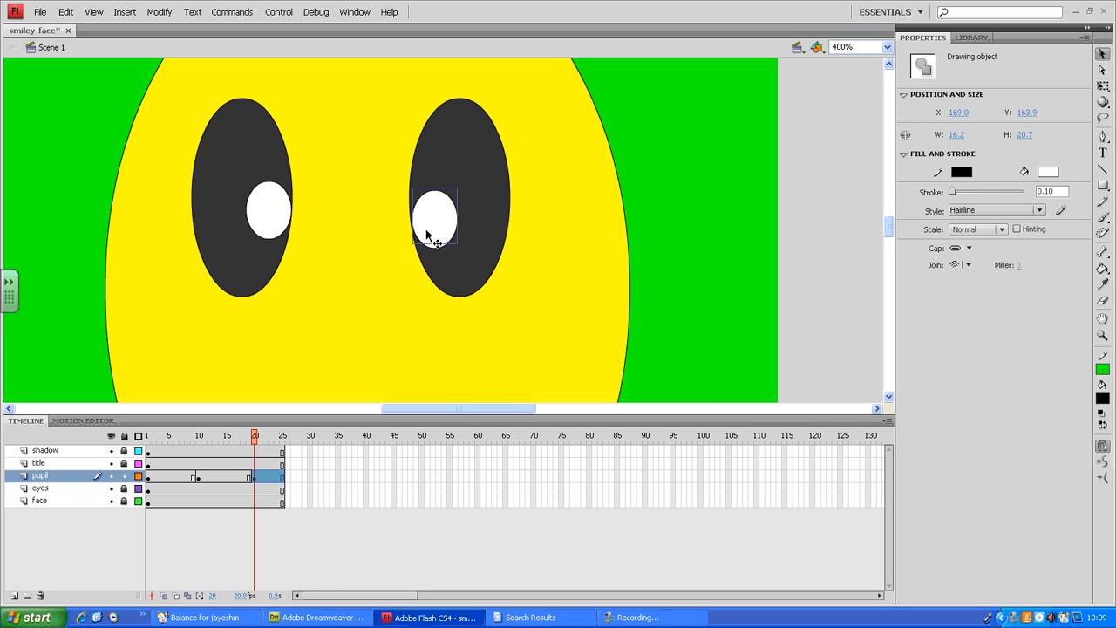
pyautogui.press('Up')
pyautogui.press('Right')
pyautogui.press('Right')
pyautogui.press('Right')
pyautogui.press('Right')
pyautogui.press('Right')
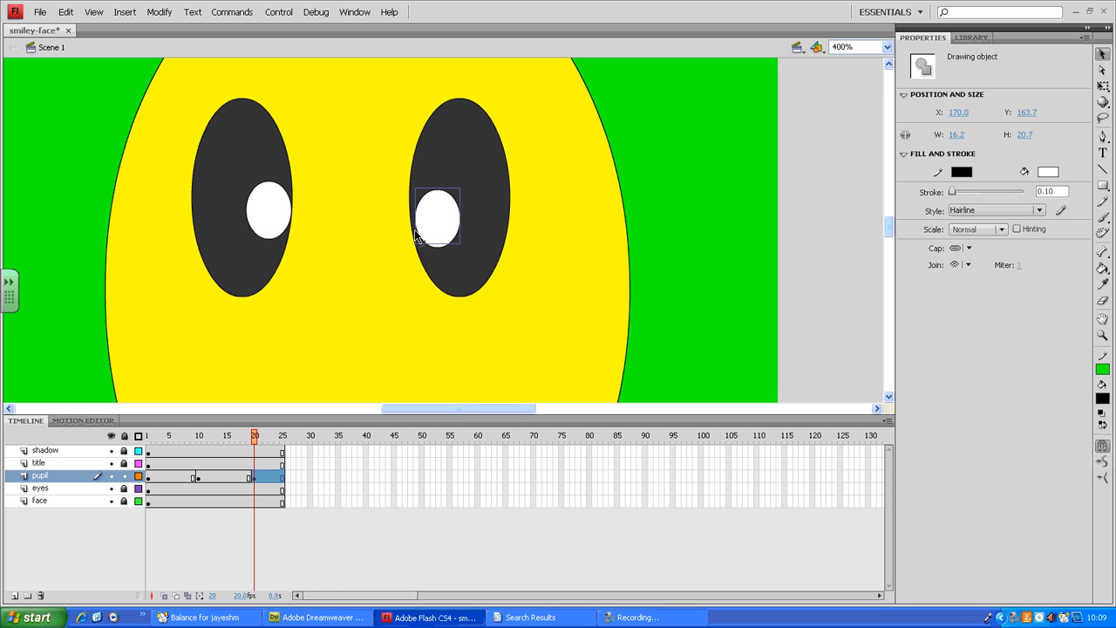
pyautogui.press('Left')
pyautogui.press('Left')
pyautogui.press('Left')
pyautogui.press('Left')
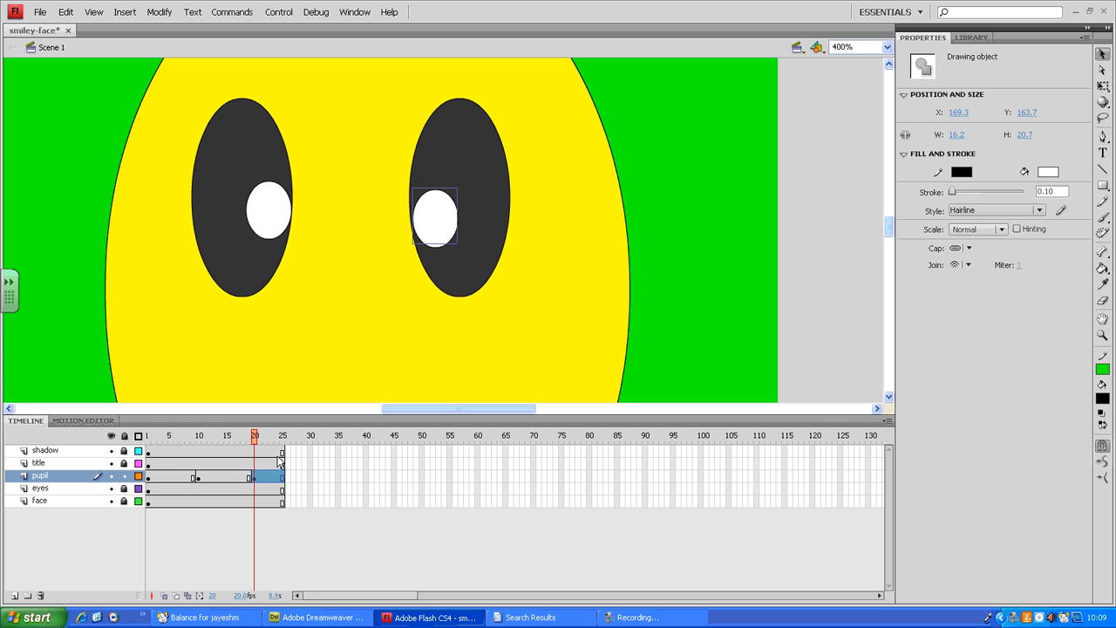
# - Scrub the timeline around frames 19 and 20 to compare the pupil positions before and at the keyframe
pyautogui.click(250, 437)
pyautogui.moveTo(231, 446)
pyautogui.mouseDown()
pyautogui.moveTo(149, 440)
pyautogui.moveTo(252, 445)
pyautogui.mouseUp()
pyautogui.click(252, 445)
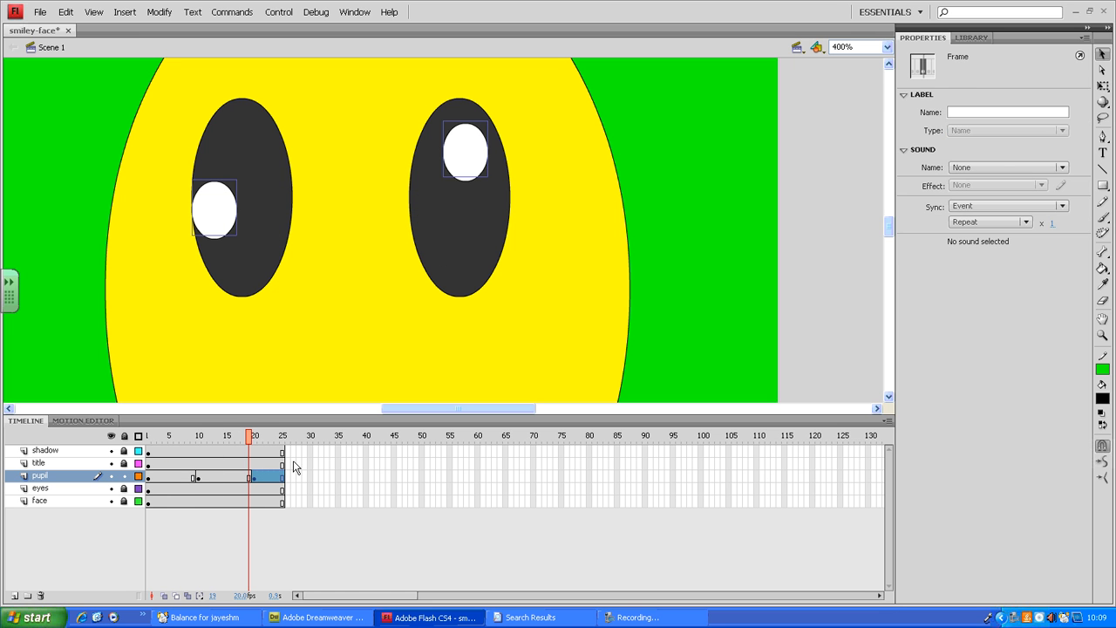
pyautogui.click(254, 441)
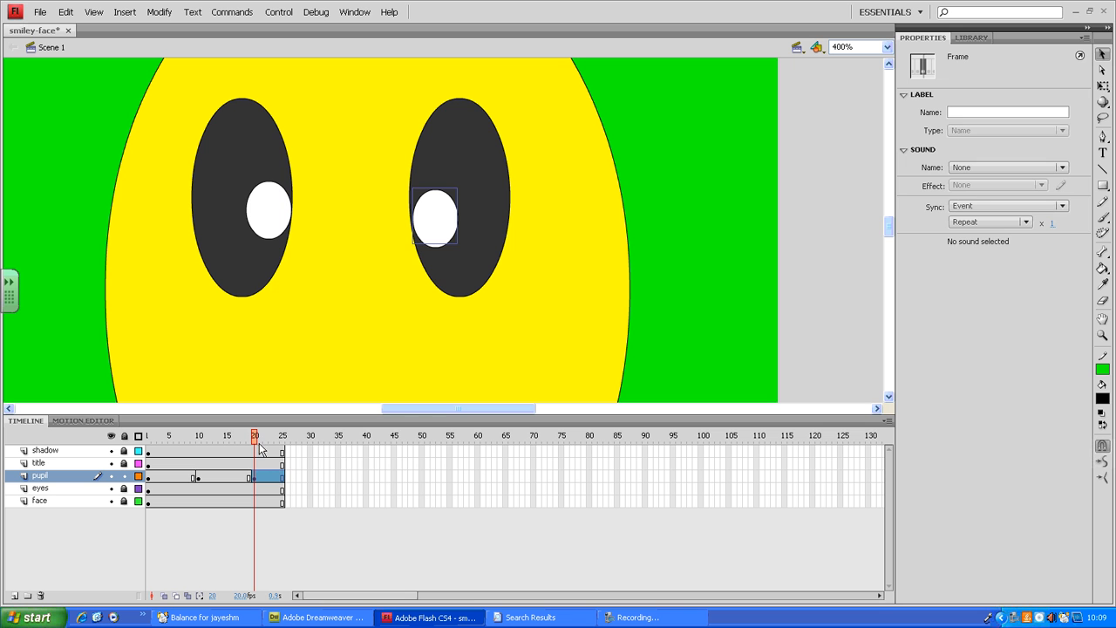
# - Insert a keyframe at frame 30 of the pupil layer
pyautogui.click(310, 478)
pyautogui.rightClick(311, 481)
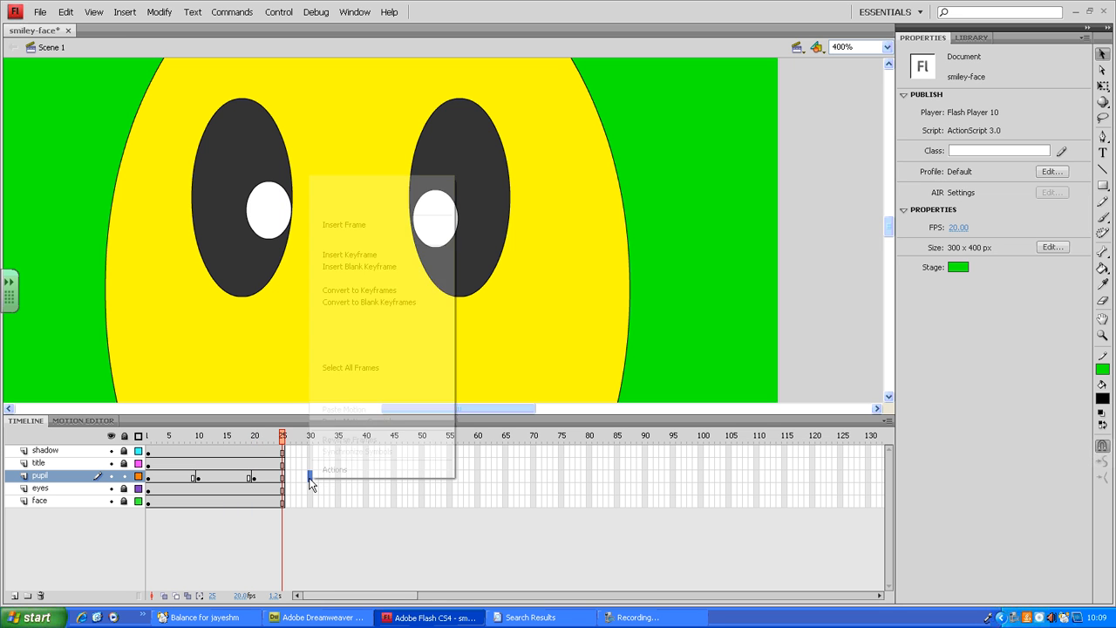
pyautogui.click(358, 255)
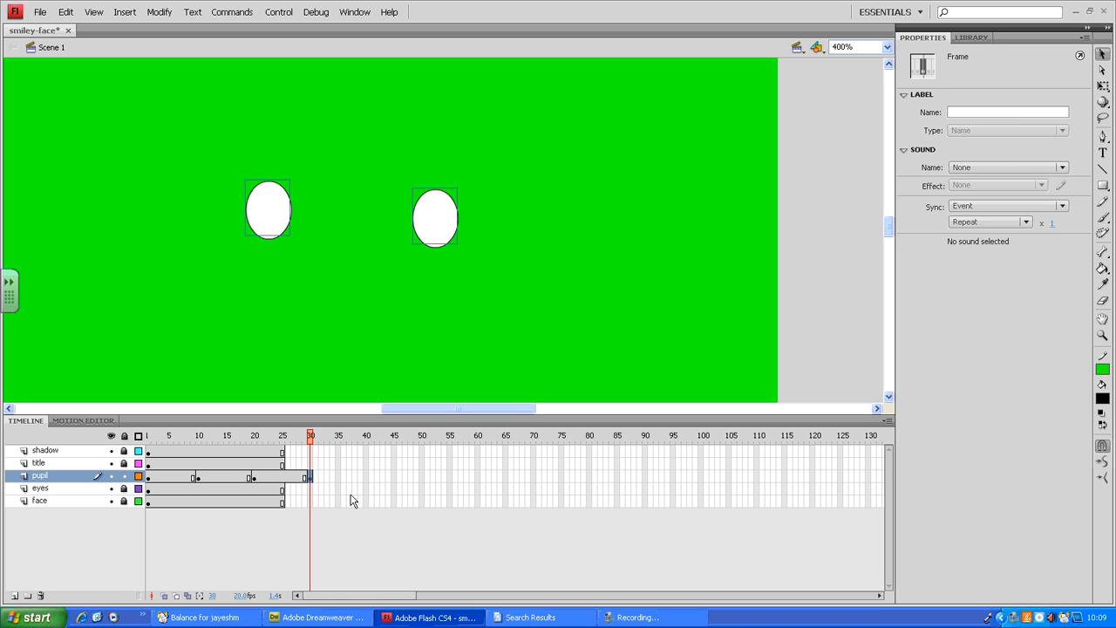
# - Insert a regular frame at frame 30 of the shadow, title, eyes and face layers
pyautogui.click(311, 451)
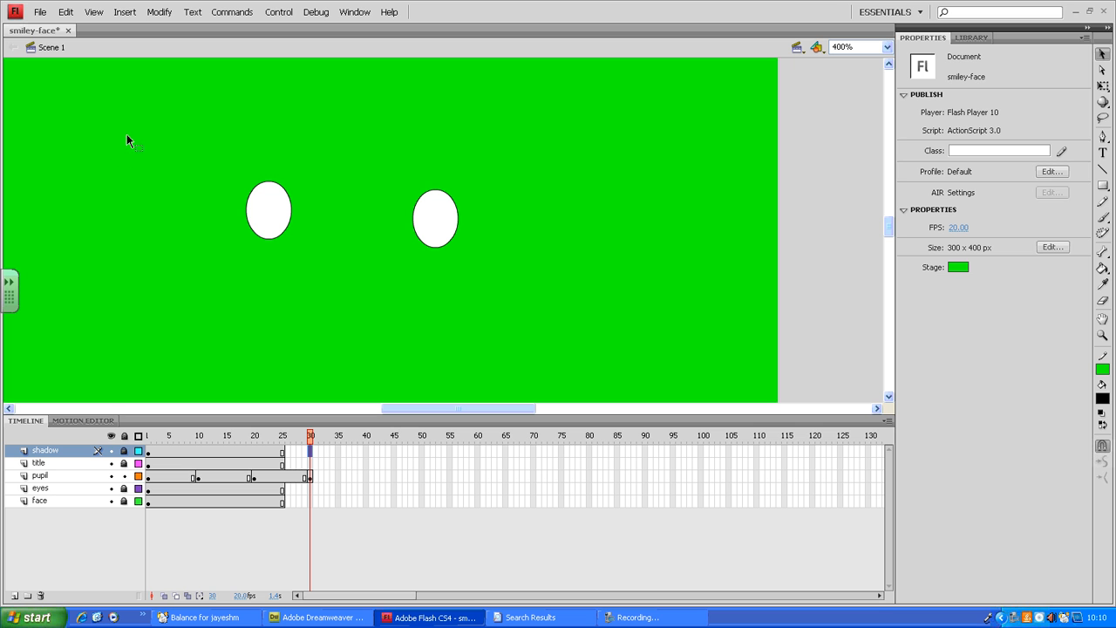
pyautogui.click(125, 12)
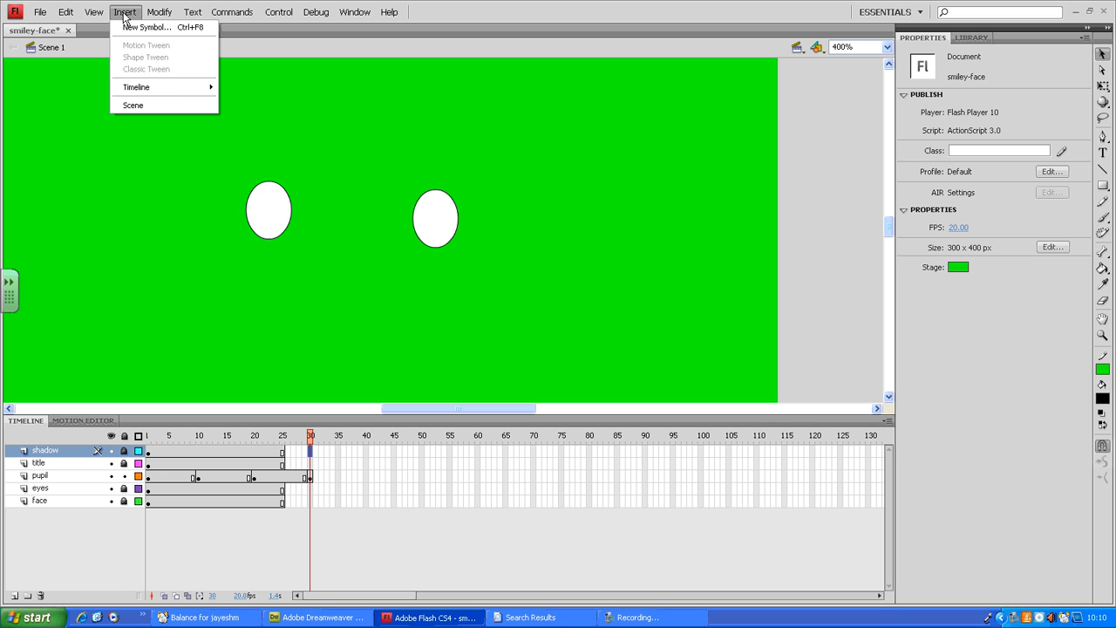
pyautogui.moveTo(167, 93)
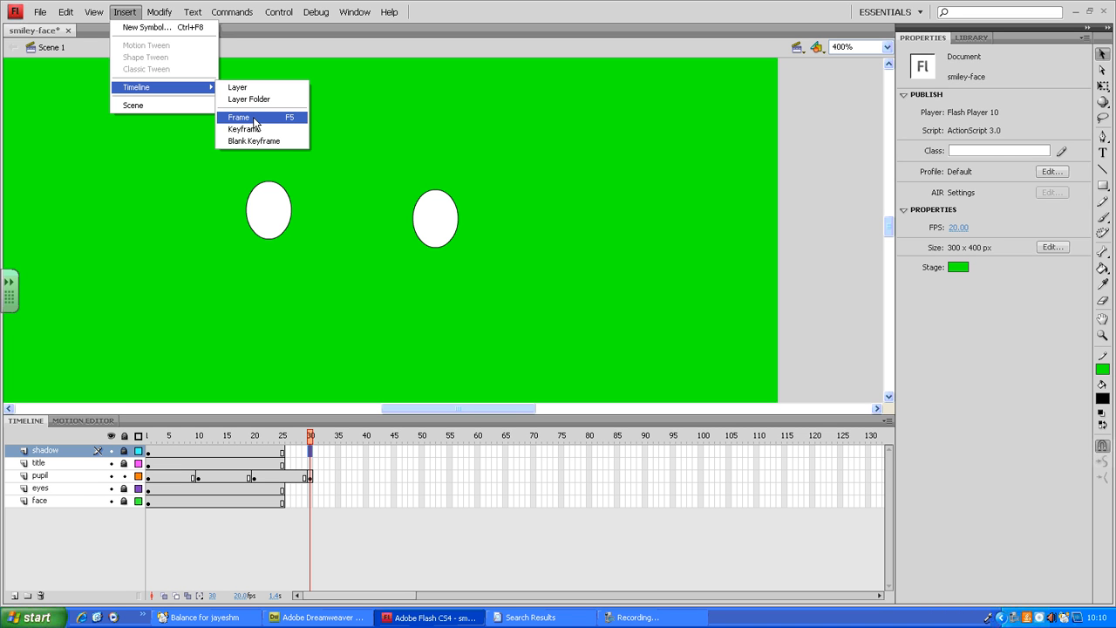
pyautogui.click(311, 453)
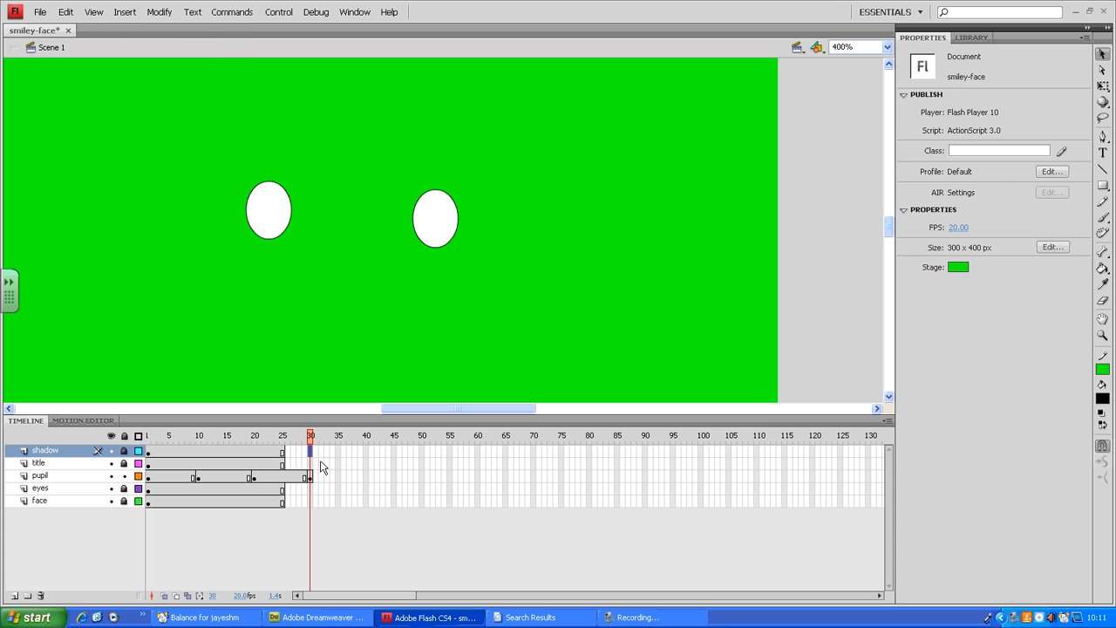
pyautogui.press('F5')
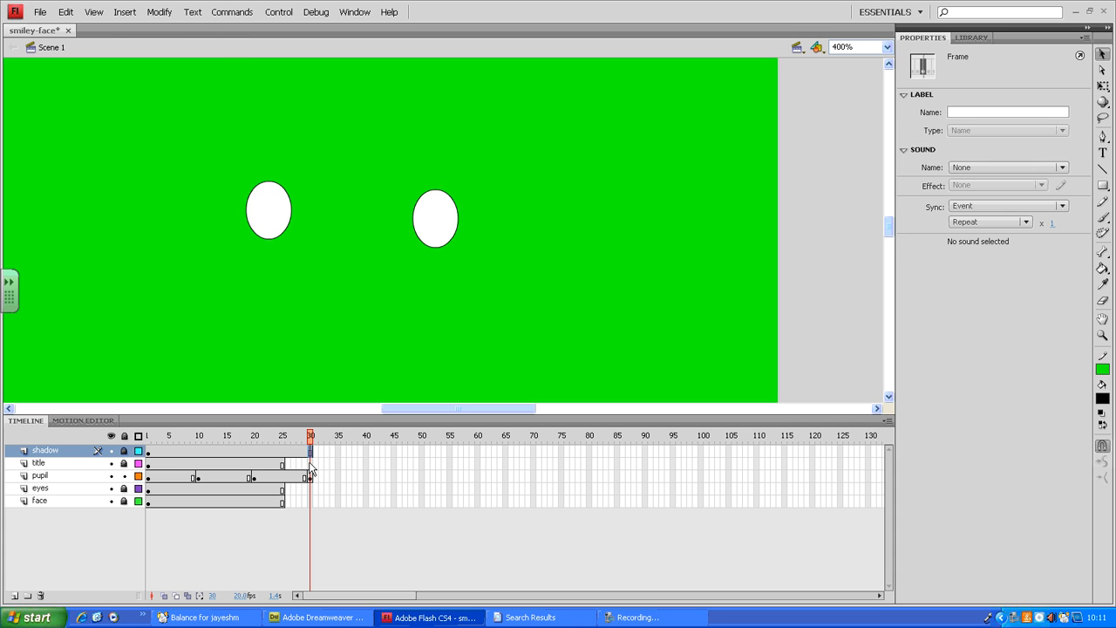
pyautogui.click(310, 463)
pyautogui.press('F5')
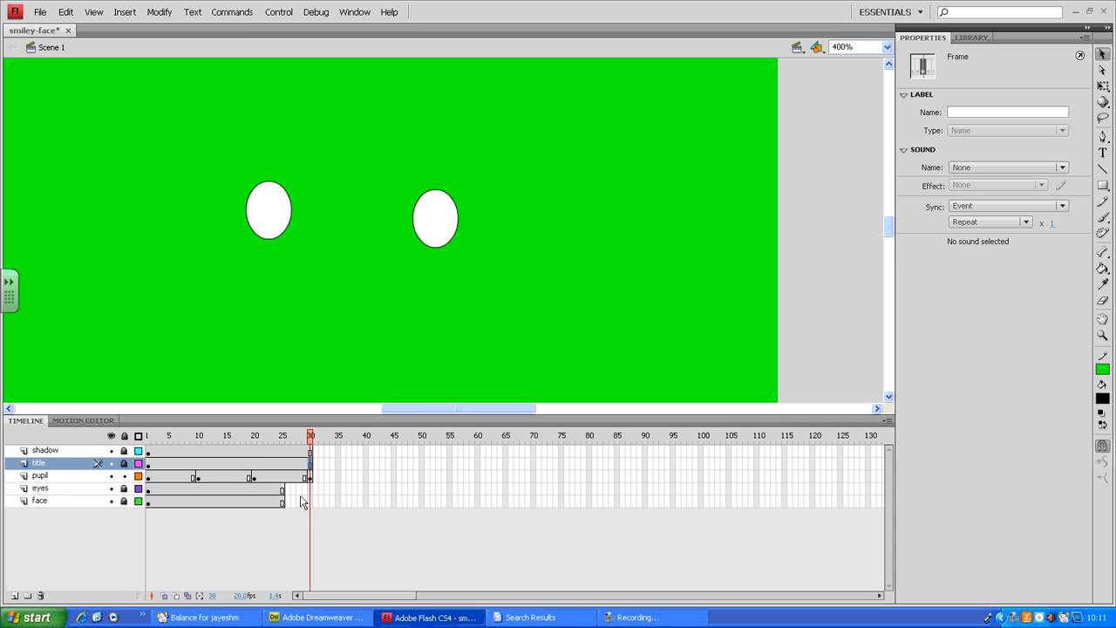
pyautogui.click(311, 489)
pyautogui.press('F5')
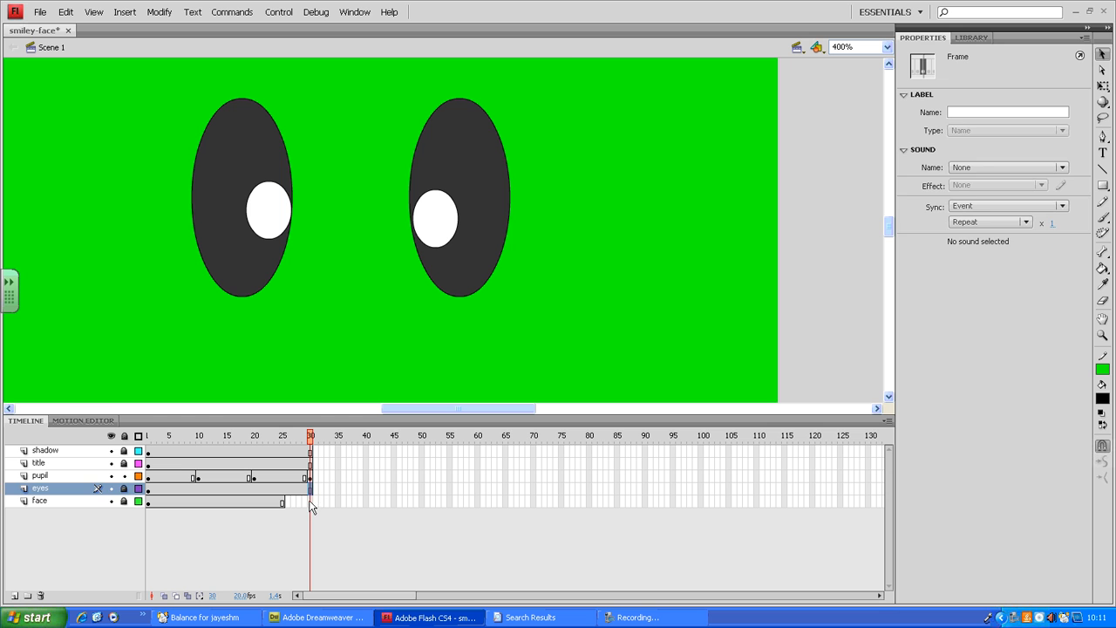
pyautogui.click(311, 501)
pyautogui.press('F5')
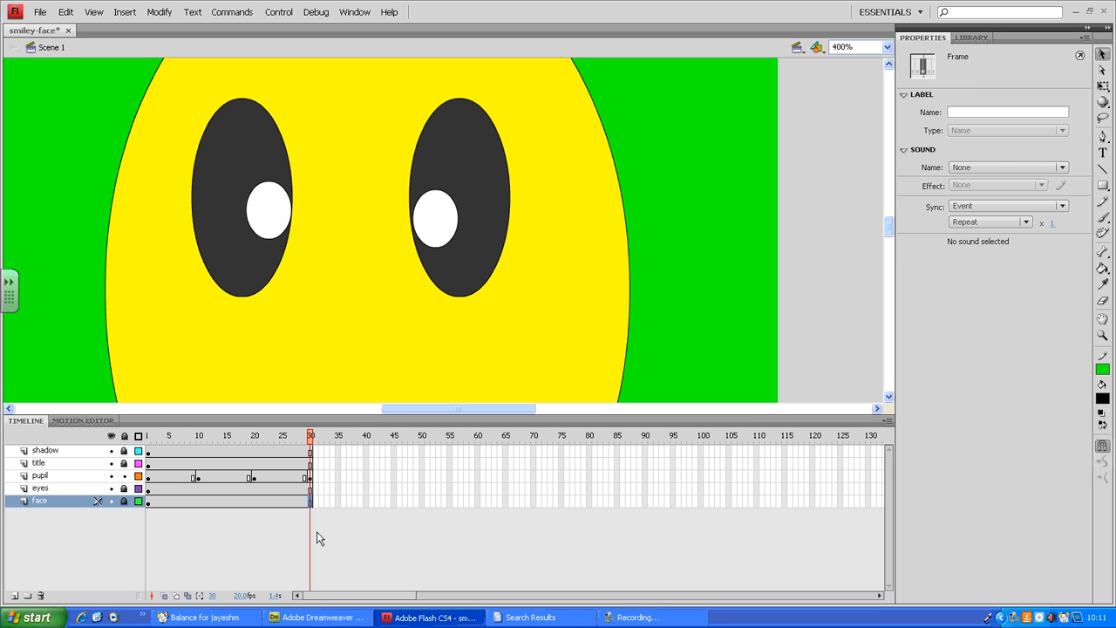
# - At frame 30, move the left pupil to about X 95.5, Y 133.4 and the right pupil to about X 184.6, Y 174.7
pyautogui.click(309, 478)
pyautogui.click(563, 233)
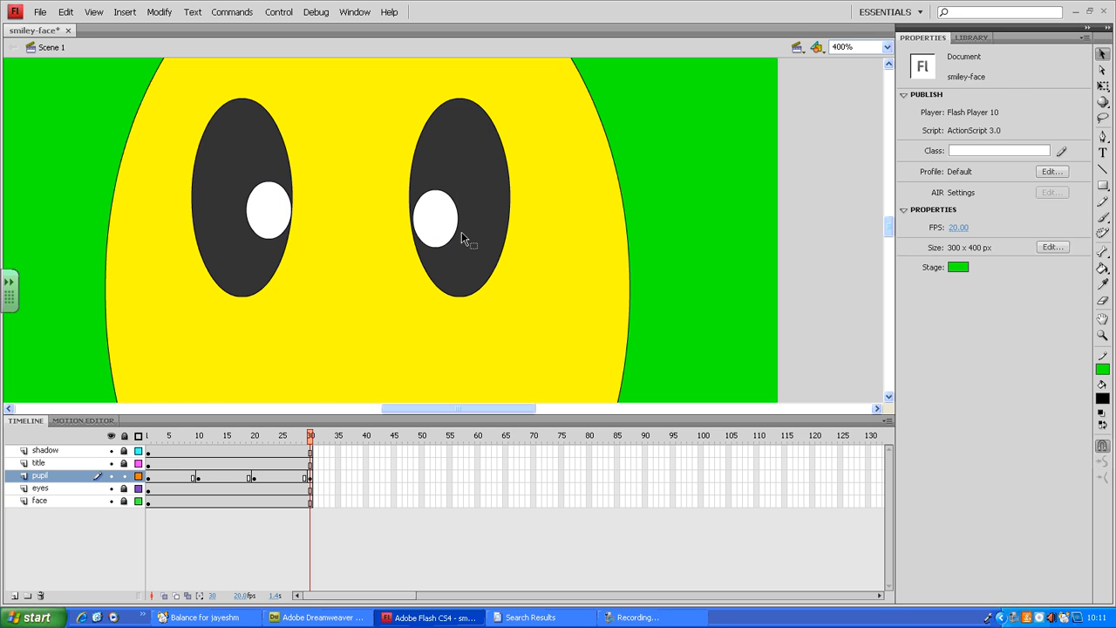
pyautogui.click(441, 225)
pyautogui.moveTo(438, 227)
pyautogui.mouseDown()
pyautogui.moveTo(471, 210)
pyautogui.moveTo(490, 177)
pyautogui.mouseUp()
pyautogui.click(272, 218)
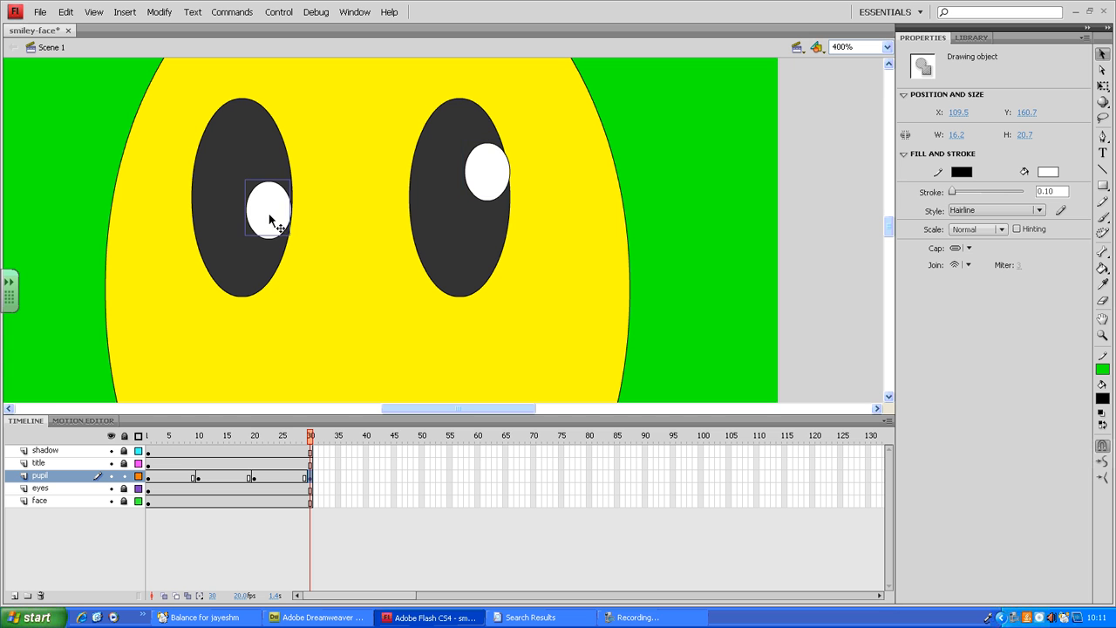
pyautogui.moveTo(272, 218); pyautogui.dragTo(229, 268)
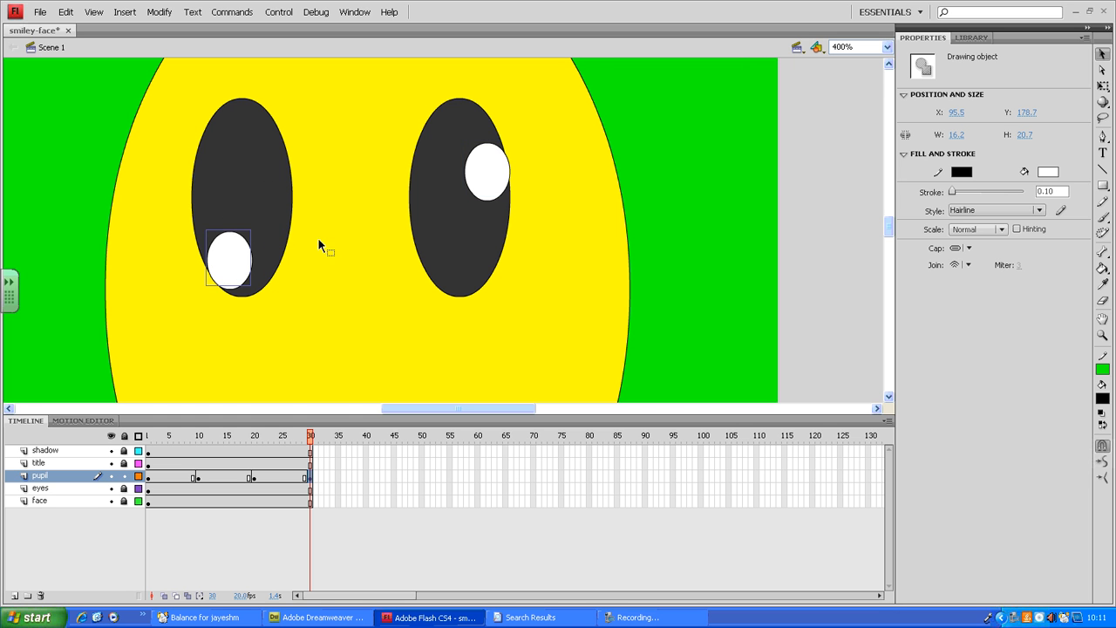
pyautogui.click(478, 183)
pyautogui.moveTo(486, 179); pyautogui.dragTo(475, 254)
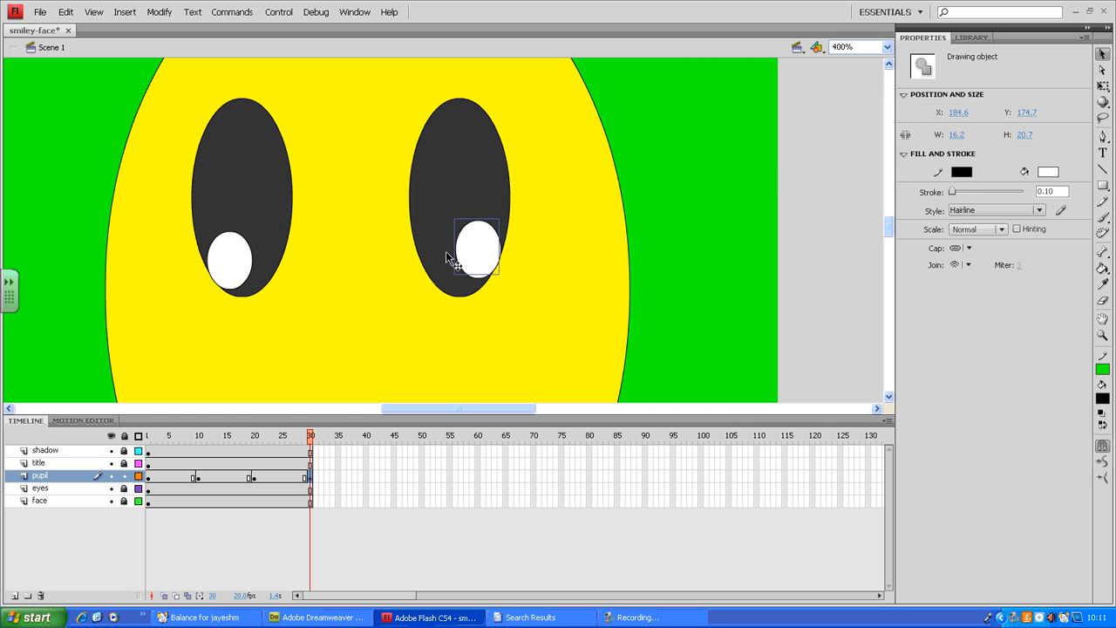
pyautogui.moveTo(230, 261); pyautogui.dragTo(237, 152)
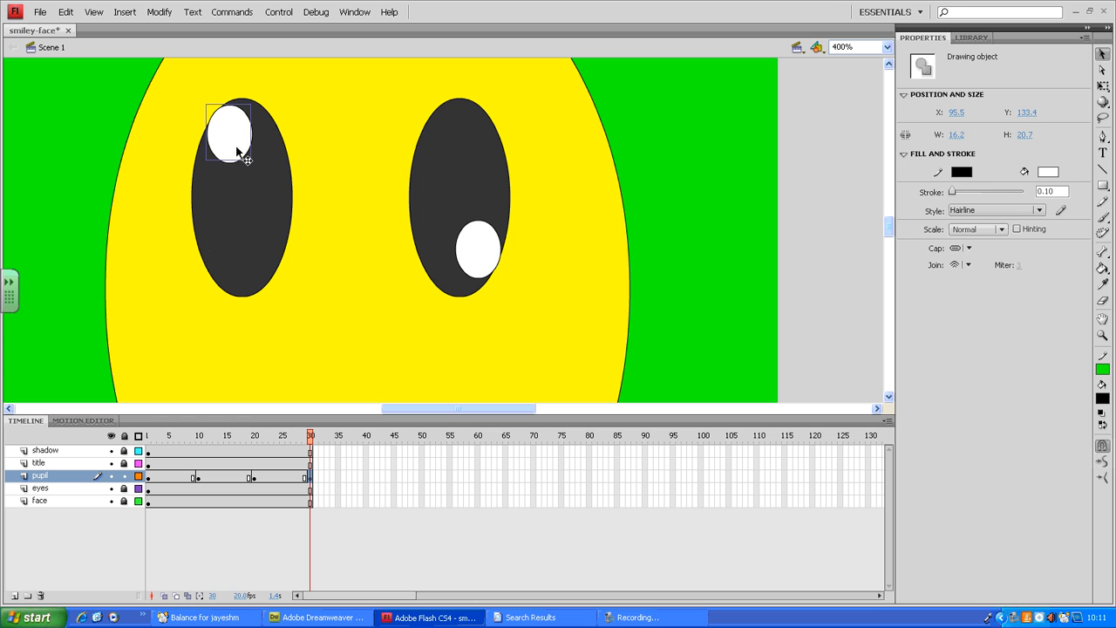
pyautogui.click(696, 270)
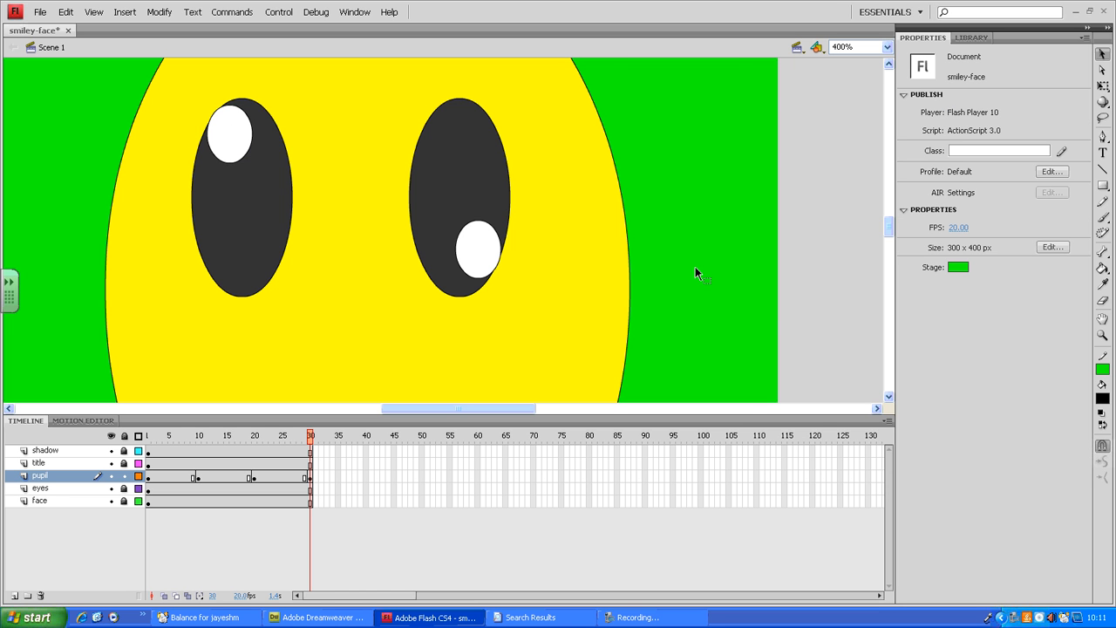
# - Play the animation in a test movie, close it, and compare the pupil positions at frames 30 and 1 on the timeline
pyautogui.hotkey('ctrl', '-')
pyautogui.hotkey('ctrl', '-')
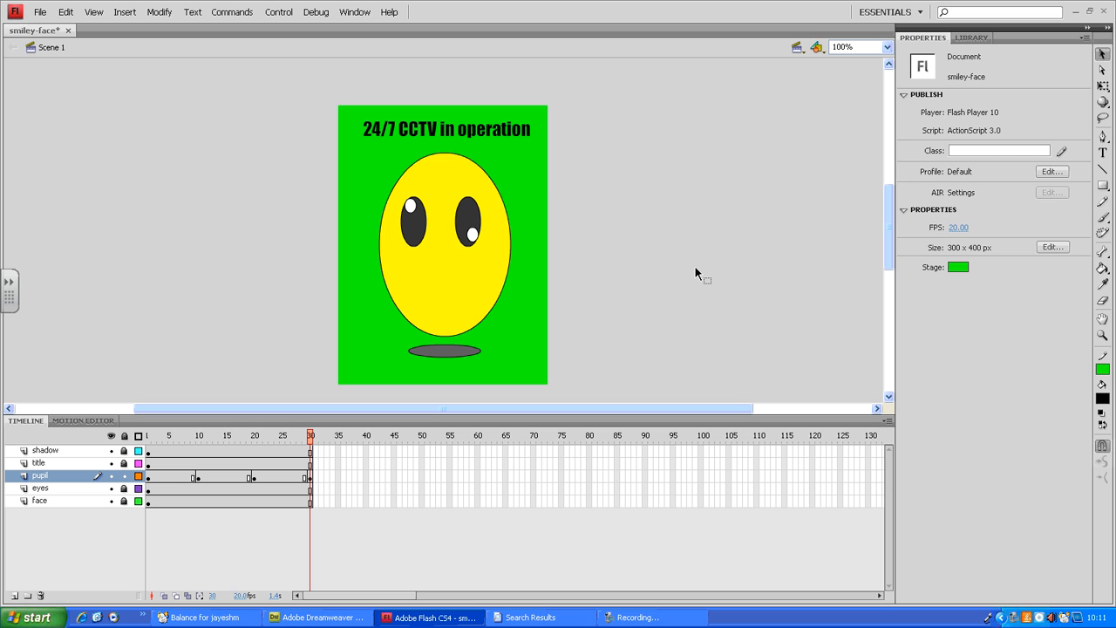
pyautogui.press('Return')
pyautogui.hotkey('ctrl', 'Return')
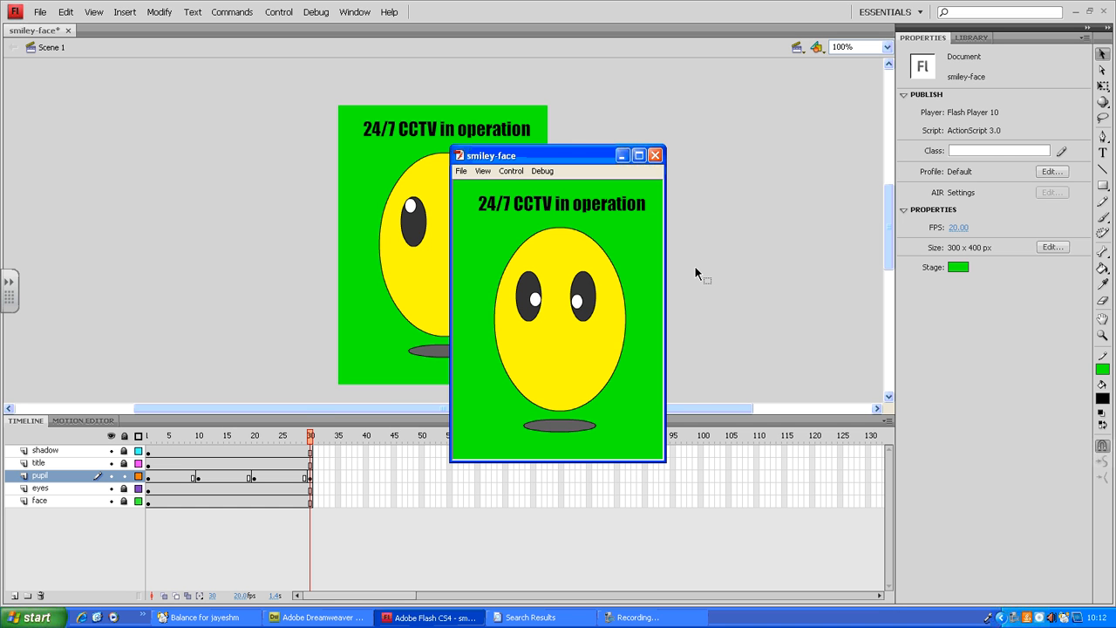
pyautogui.click(655, 155)
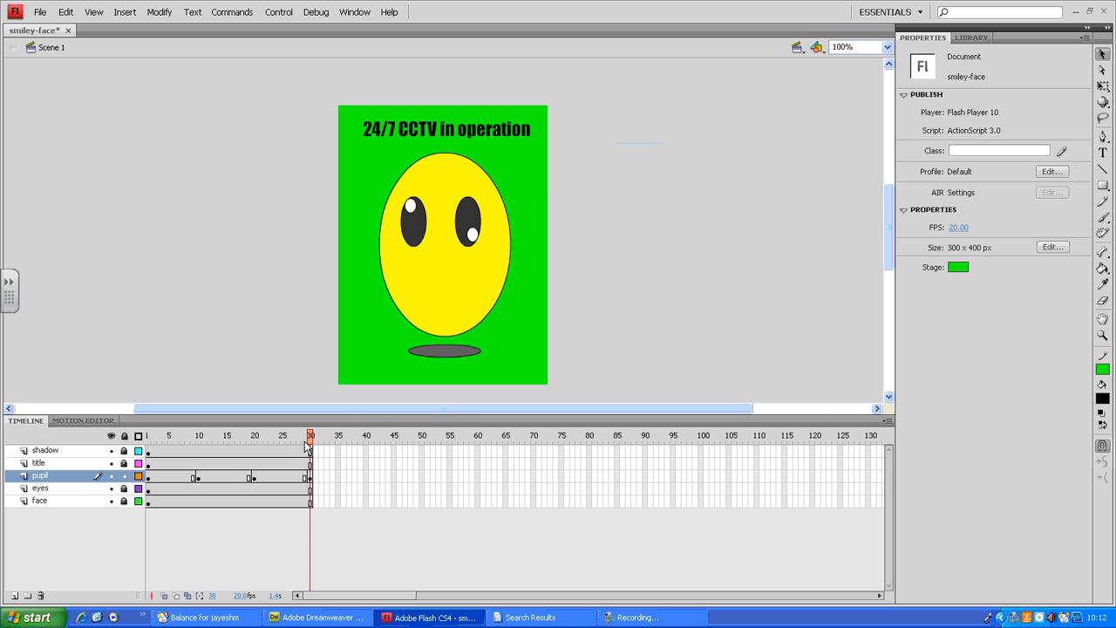
pyautogui.moveTo(309, 440)
pyautogui.mouseDown()
pyautogui.moveTo(298, 439)
pyautogui.moveTo(318, 442)
pyautogui.mouseUp()
pyautogui.click(149, 436)
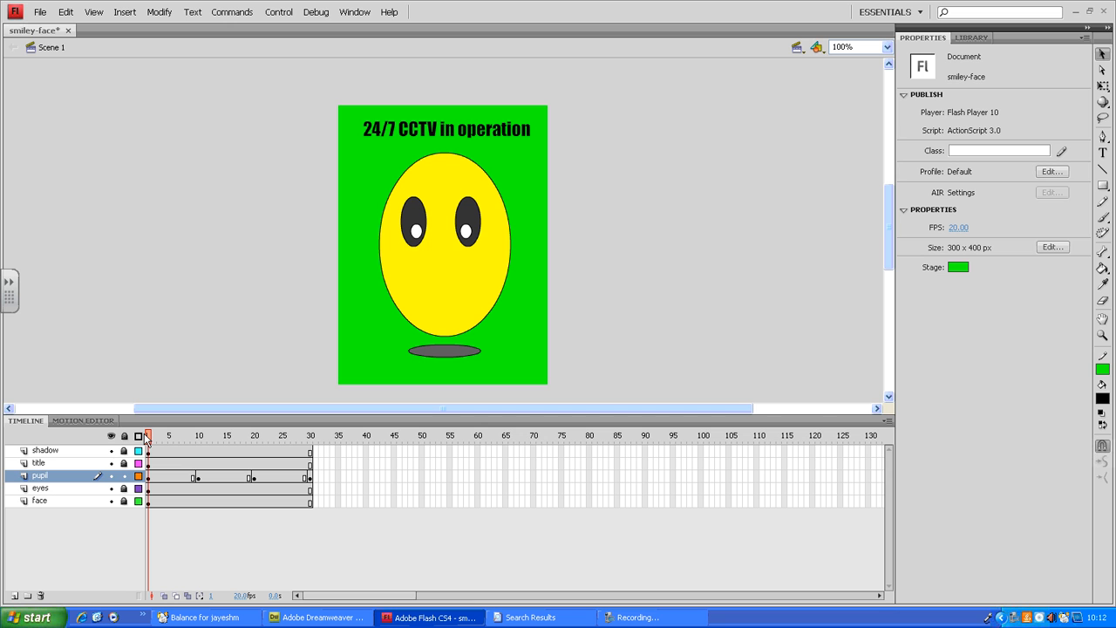
# - Copy the pupil layer's keyframe at frame 1 and paste it at frame 40 of the same layer
pyautogui.click(366, 452)
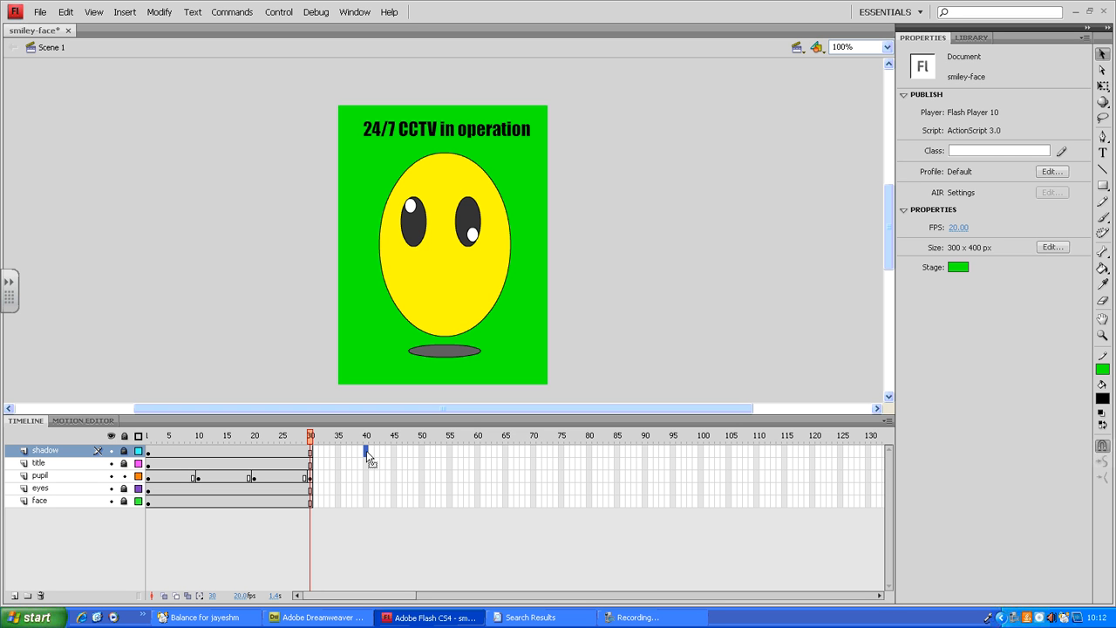
pyautogui.click(149, 477)
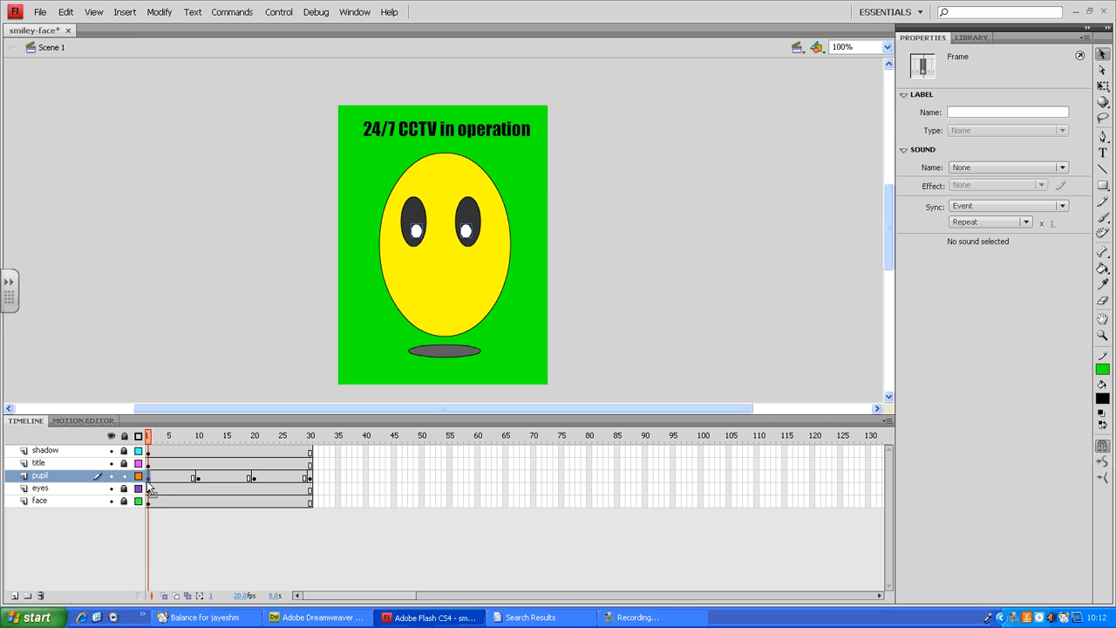
pyautogui.rightClick(149, 479)
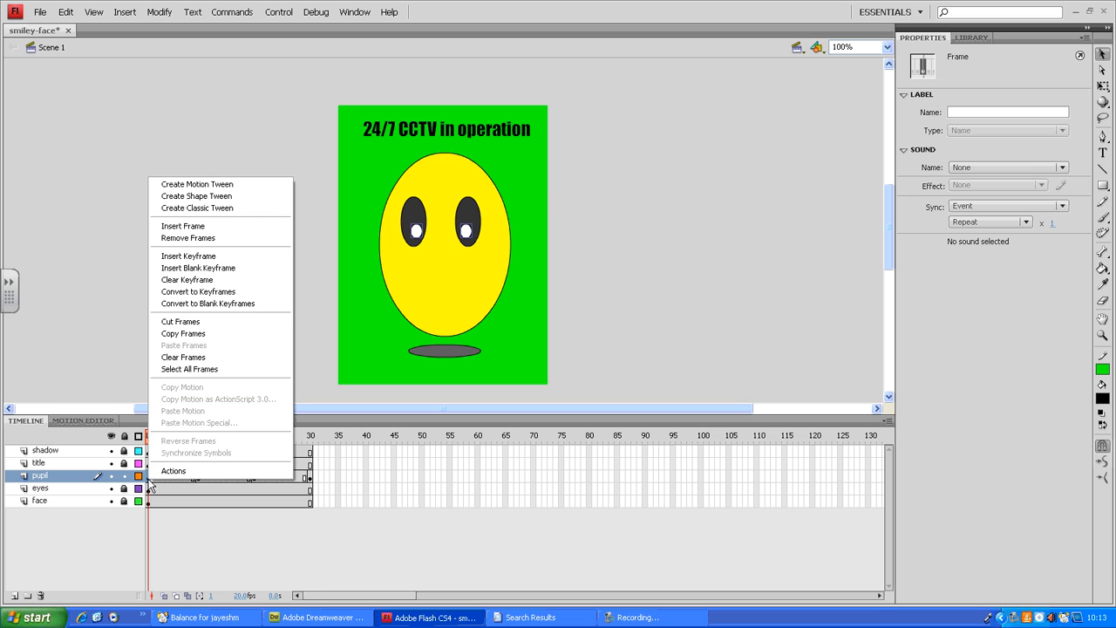
pyautogui.click(234, 337)
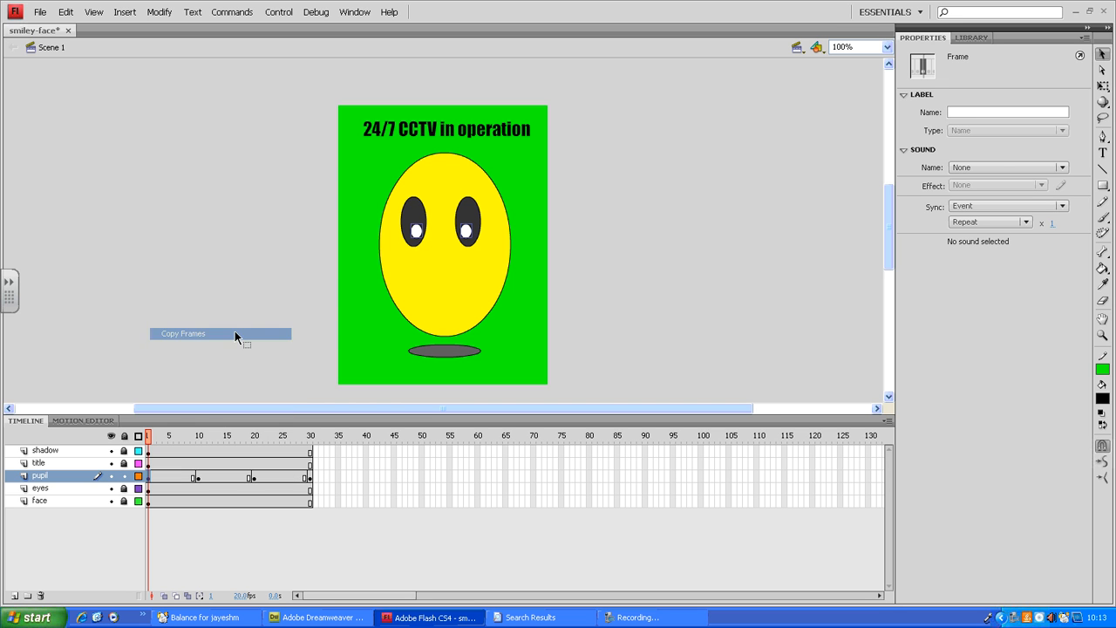
pyautogui.click(366, 478)
pyautogui.rightClick(365, 477)
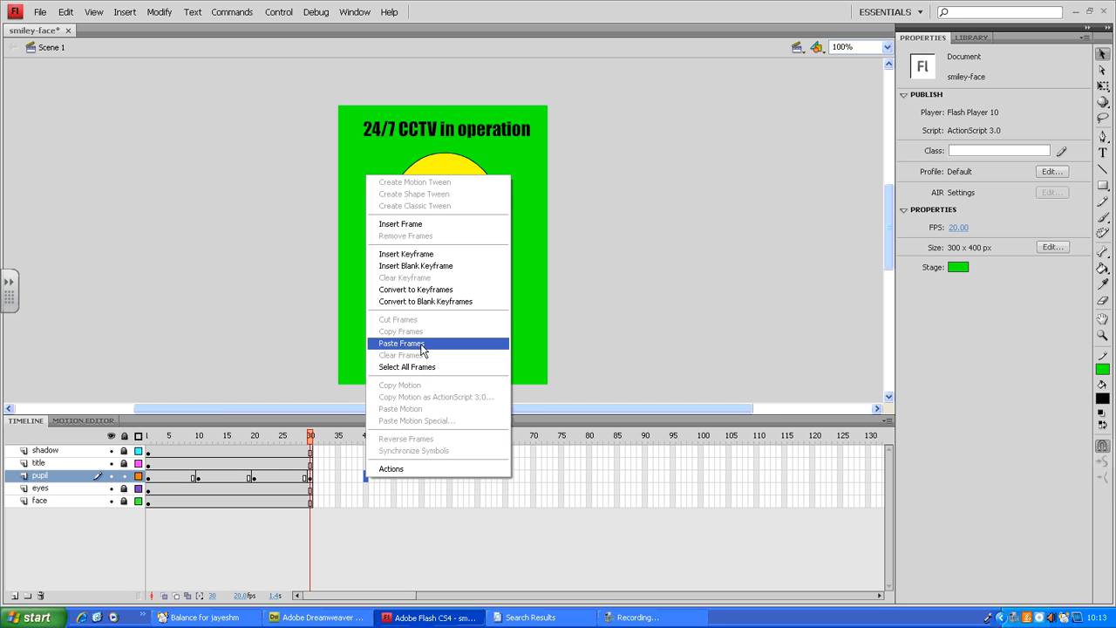
pyautogui.click(422, 344)
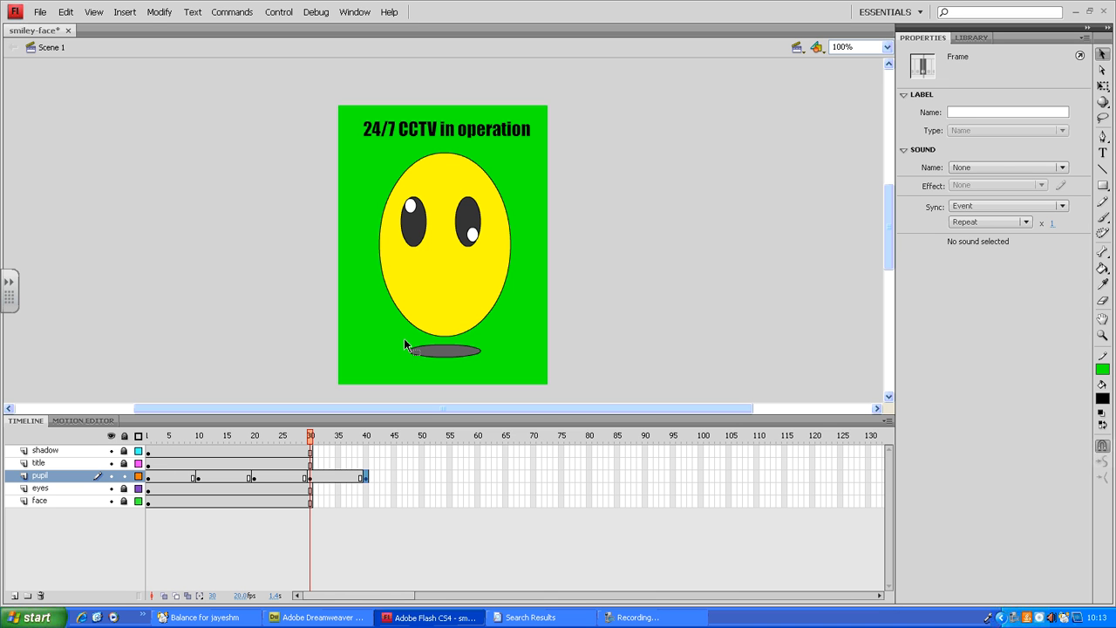
# - Insert a regular frame at frame 40 of the shadow, title, eyes and face layers
pyautogui.click(367, 451)
pyautogui.press('F5')
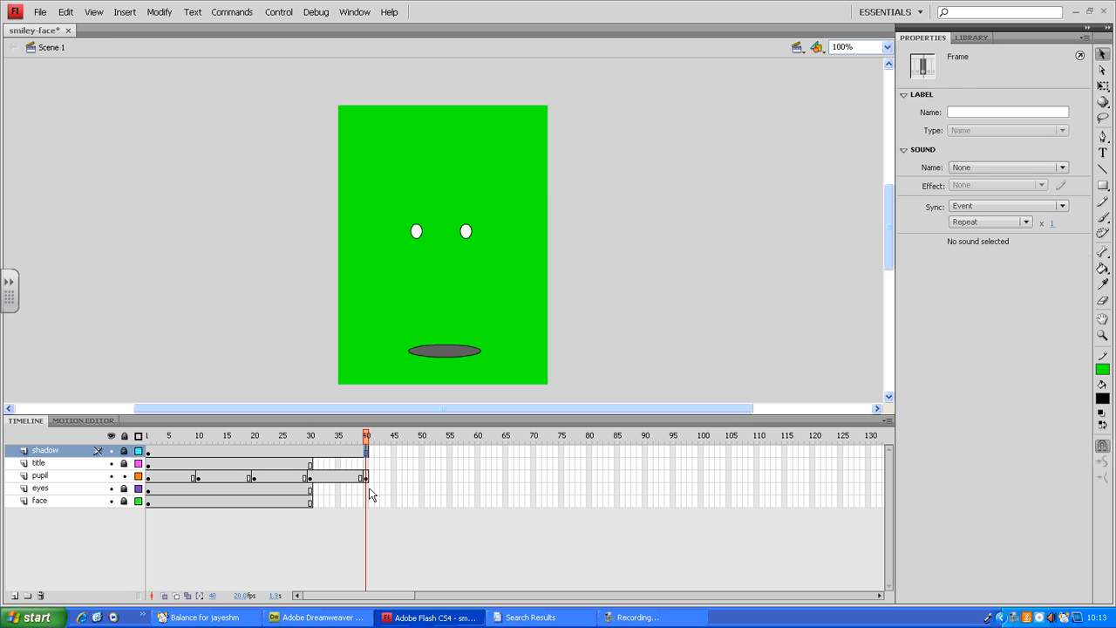
pyautogui.click(367, 463)
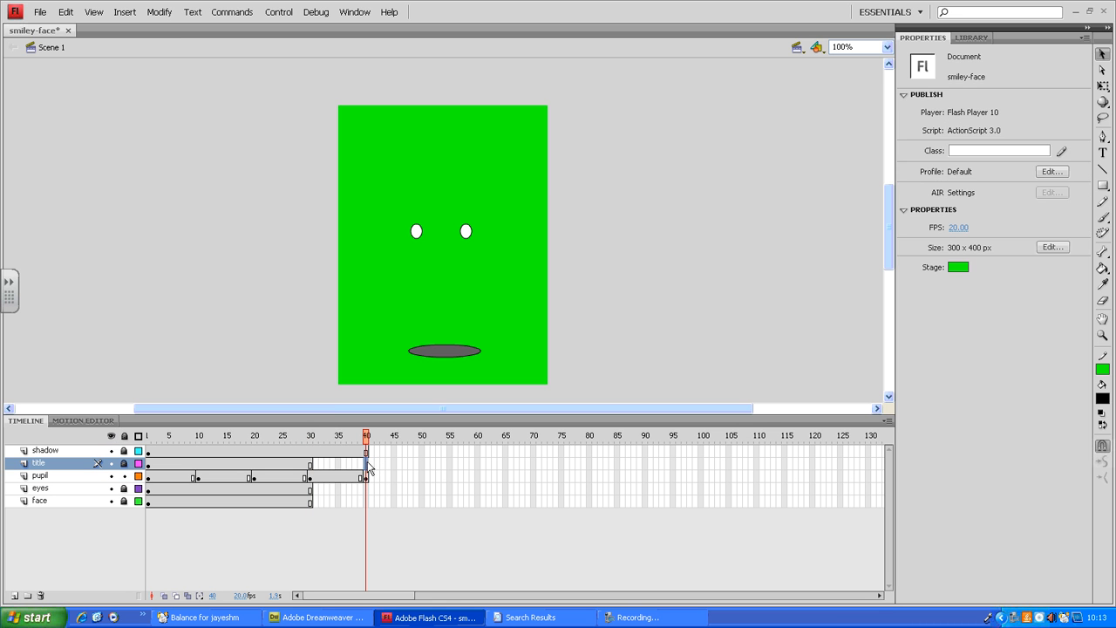
pyautogui.press('F5')
pyautogui.click(367, 489)
pyautogui.press('F5')
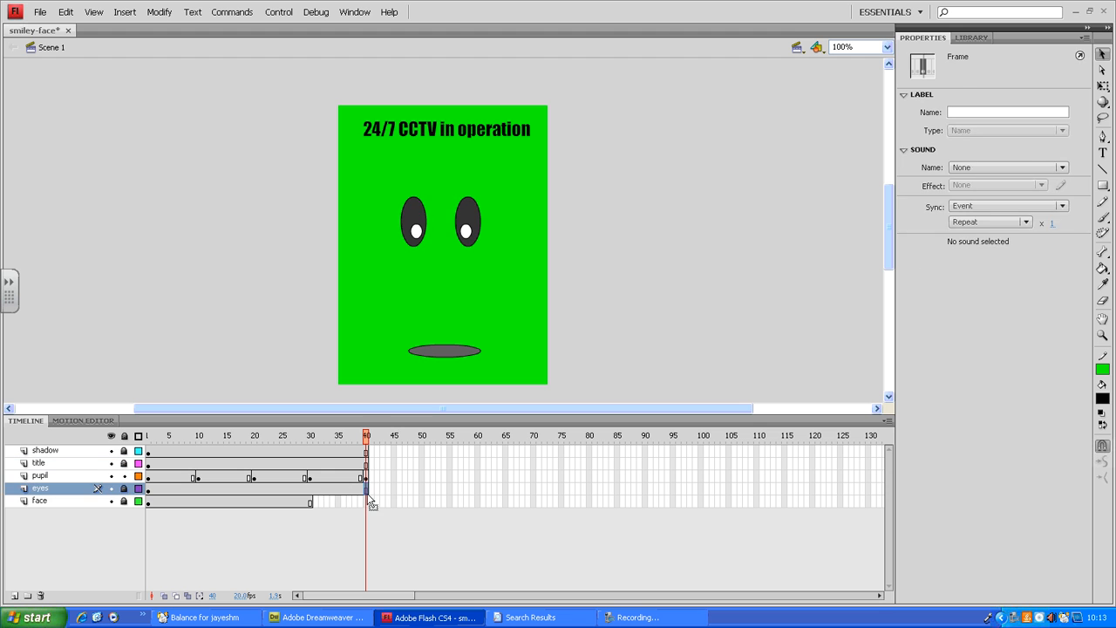
pyautogui.click(366, 504)
pyautogui.press('F5')
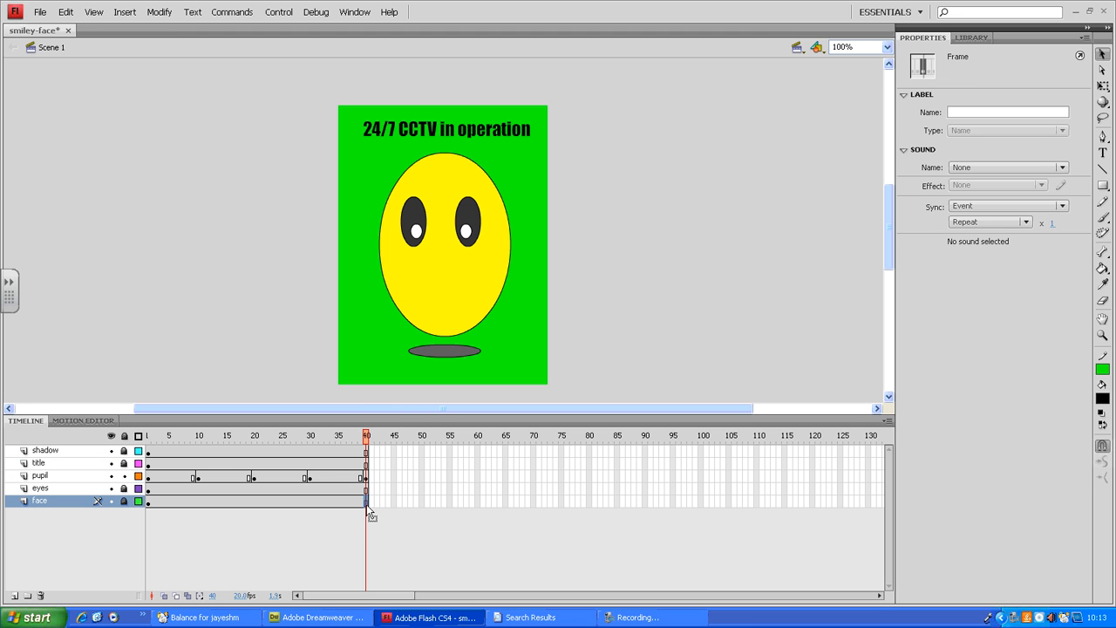
# - Save the smiley-face document and test the movie to preview the full 40-frame animation
pyautogui.hotkey('ctrl', 's')
pyautogui.hotkey('ctrl', 'Return')
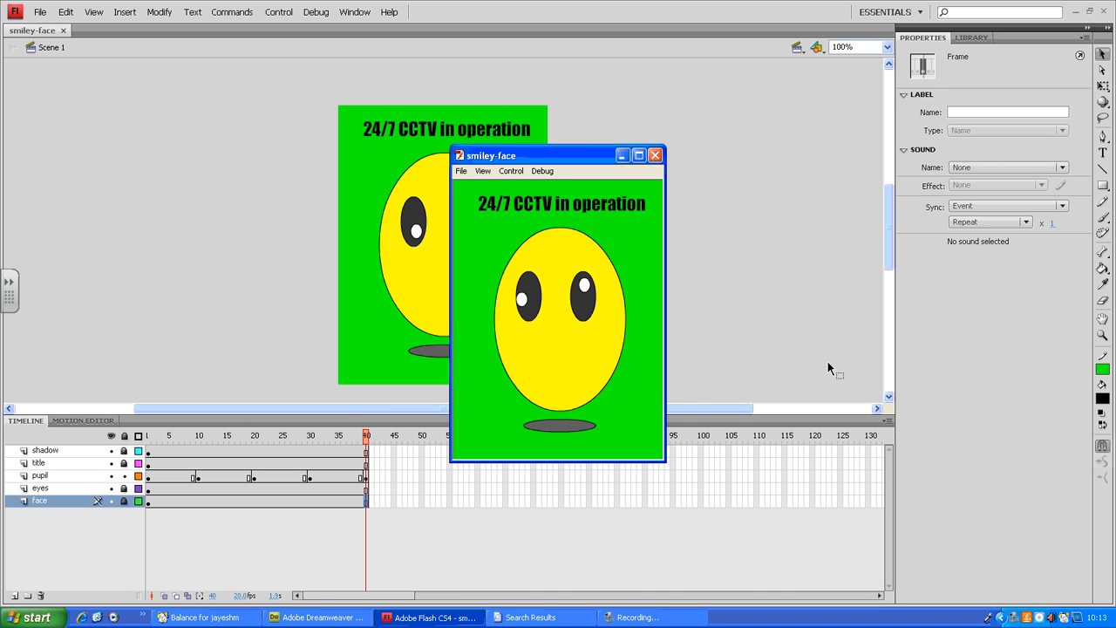
pyautogui.click(637, 617)
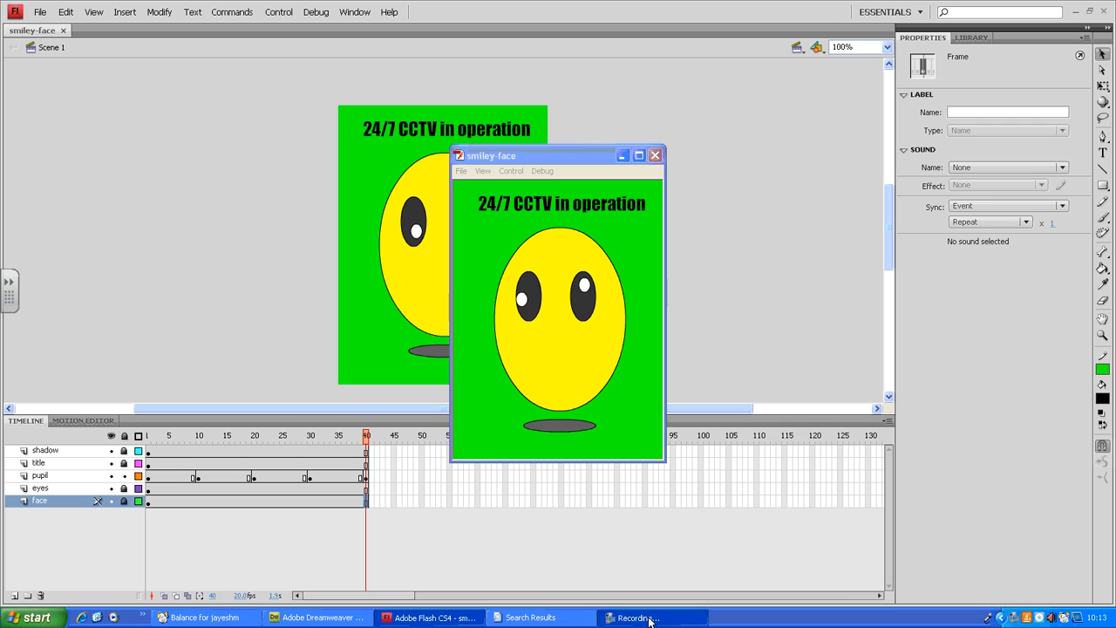